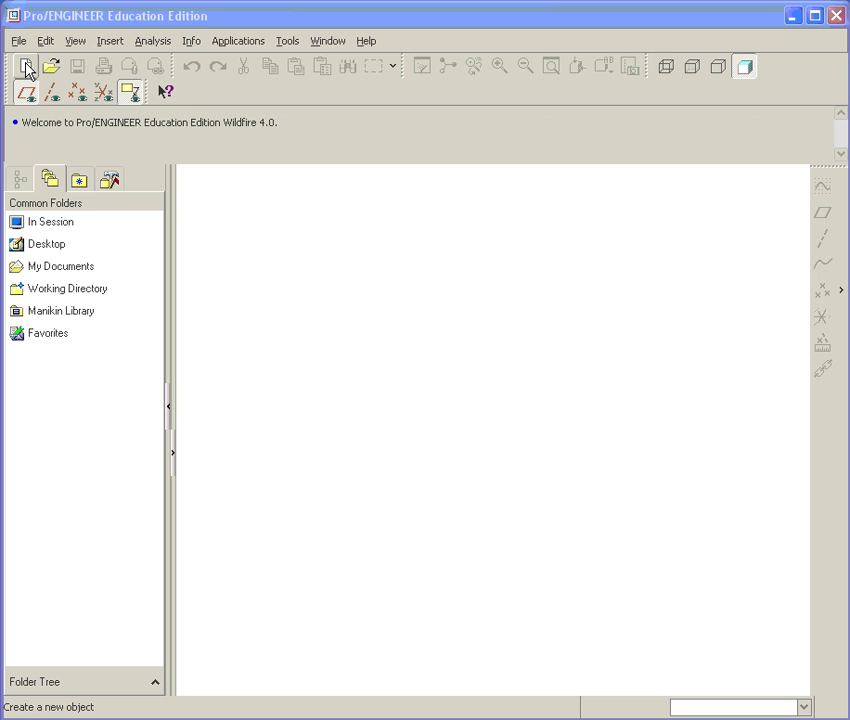
Create a new Part with Sheetmetal sub-type, named E21, using the default template
{"action": "left_click", "coordinate": [27, 74]}
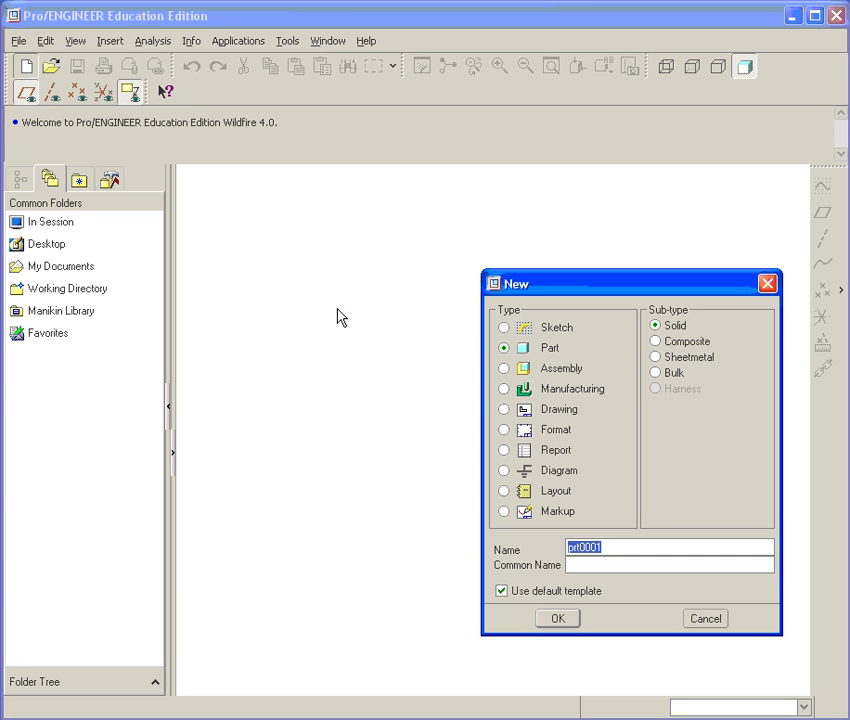
{"action": "left_click", "coordinate": [655, 357]}
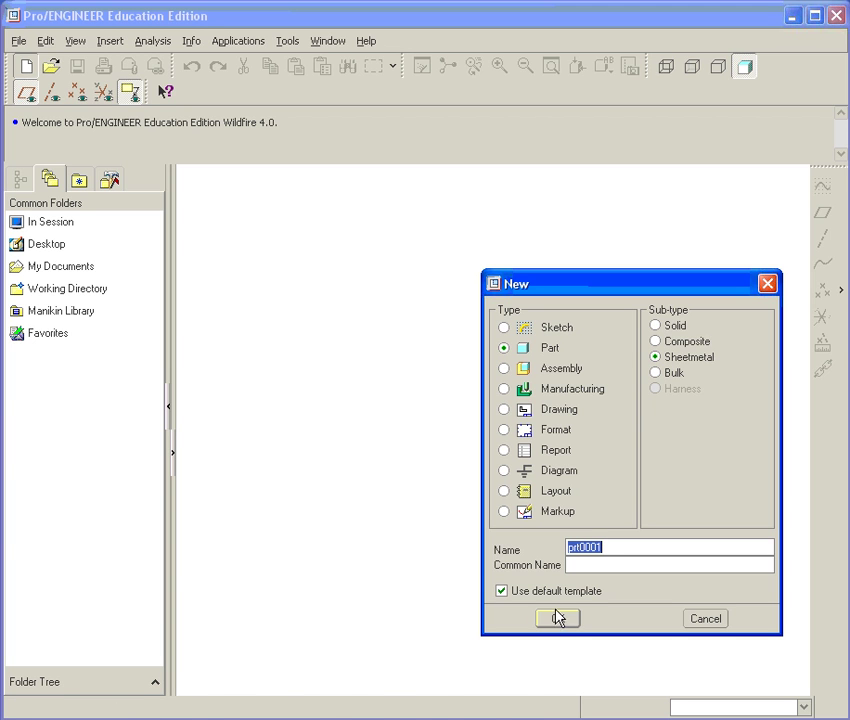
{"action": "type", "text": "E21"}
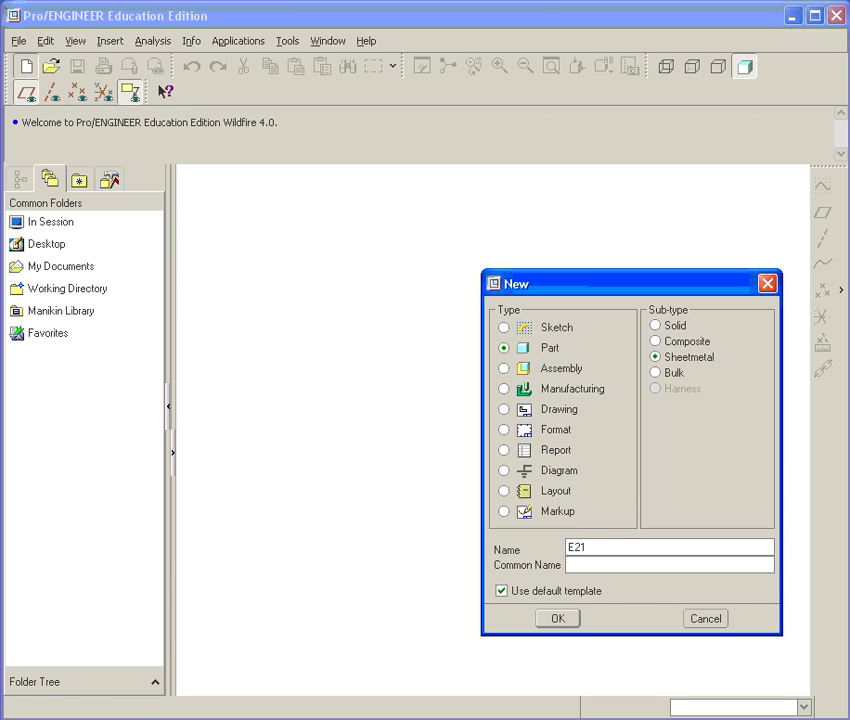
{"action": "left_click", "coordinate": [558, 620]}
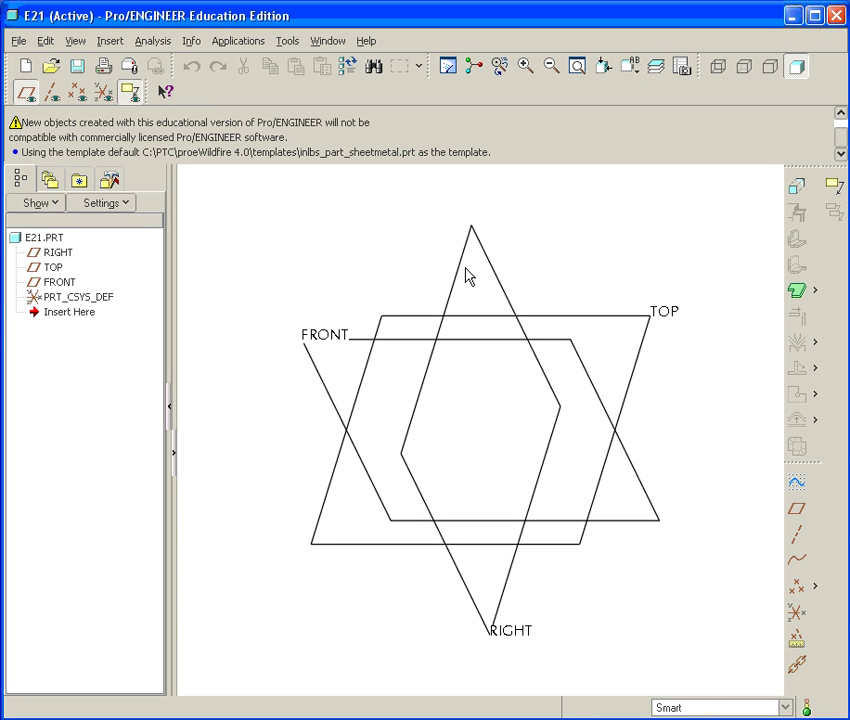
Orbit the view twice to see the RIGHT, TOP and FRONT datum planes from another angle
{"action": "mouse_move", "coordinate": [455, 341]}
{"action": "middle_mouse_down"}
{"action": "mouse_move", "coordinate": [484, 357]}
{"action": "mouse_move", "coordinate": [475, 391]}
{"action": "mouse_move", "coordinate": [499, 343]}
{"action": "middle_mouse_up"}
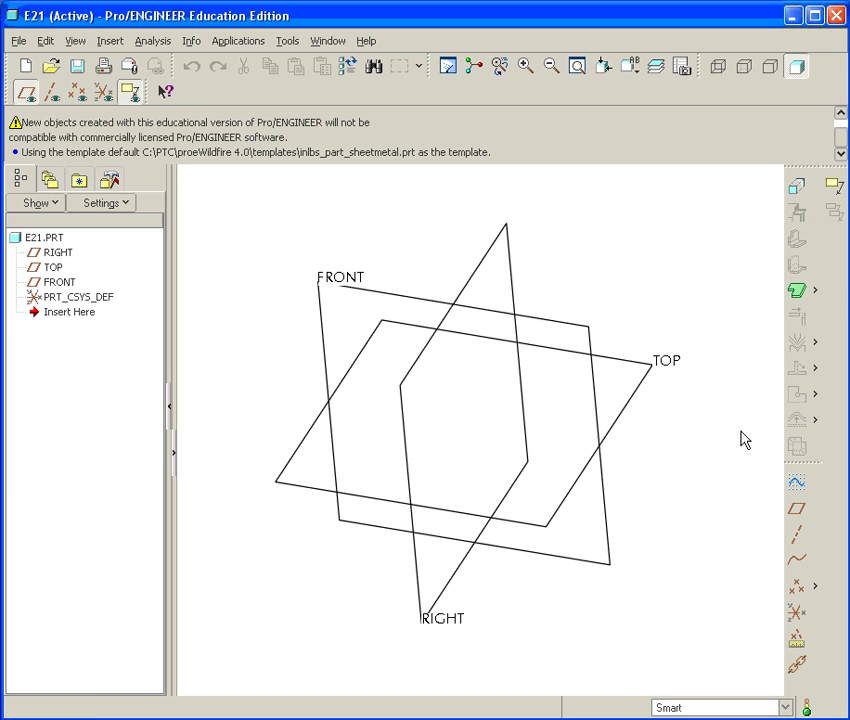
{"action": "middle_click_drag", "start_coordinate": [575, 380], "coordinate": [605, 353]}
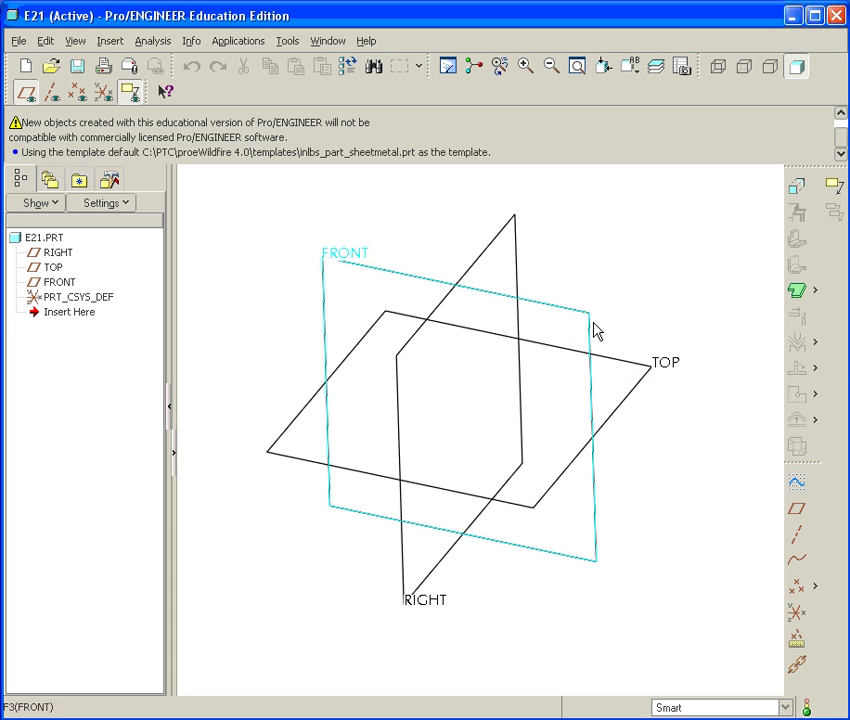
Start Sketch 1 on the FRONT datum plane with the default RIGHT orientation
{"action": "left_click", "coordinate": [799, 486]}
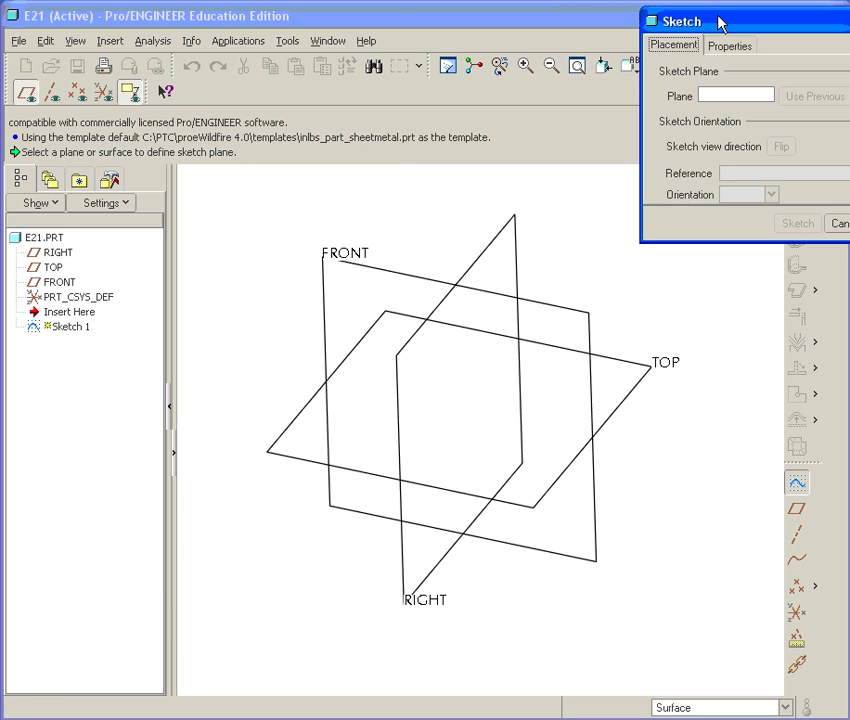
{"action": "left_click", "coordinate": [592, 336]}
{"action": "left_click", "coordinate": [779, 223]}
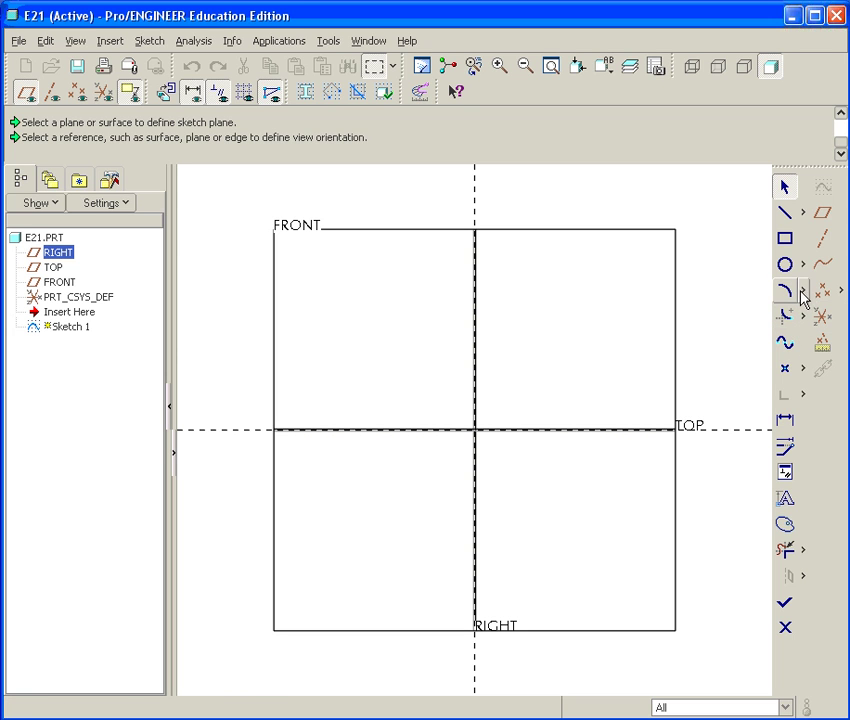
{"action": "mouse_move", "coordinate": [805, 298]}
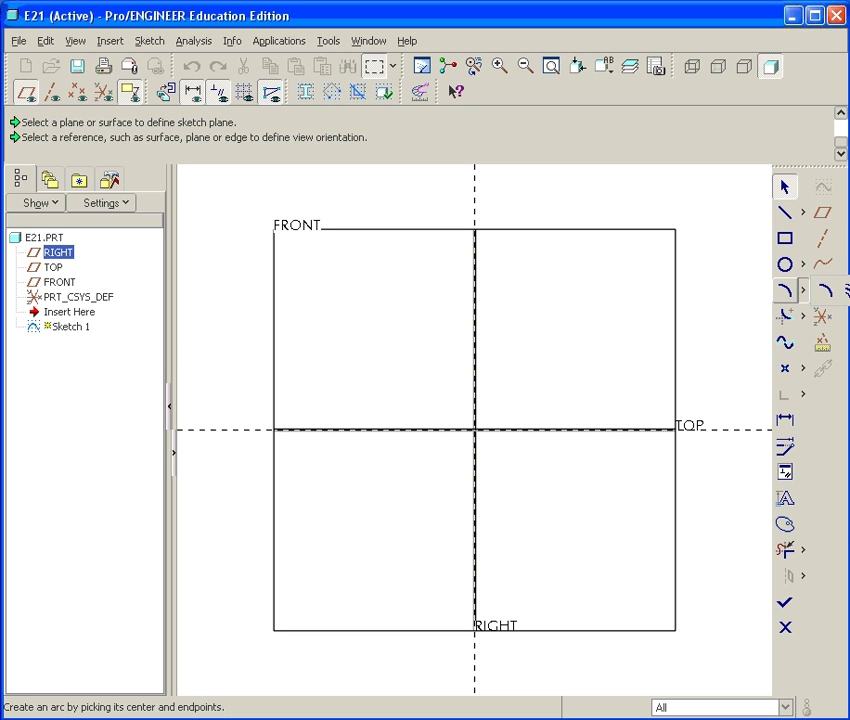
Draw a centre-and-ends arc on the origin, nearly a full circle with a small top gap
{"action": "left_click", "coordinate": [825, 290]}
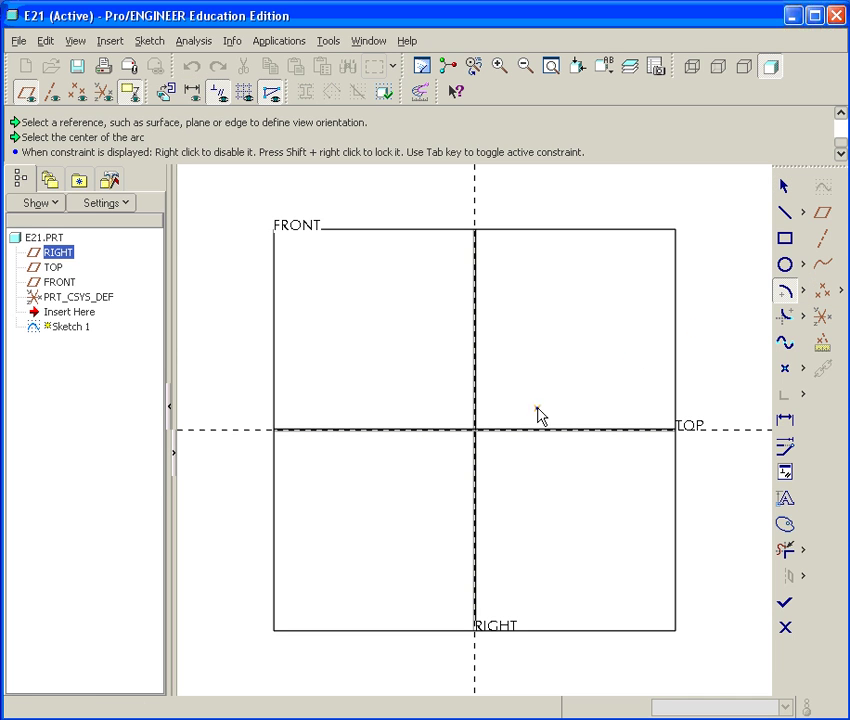
{"action": "left_click", "coordinate": [476, 434]}
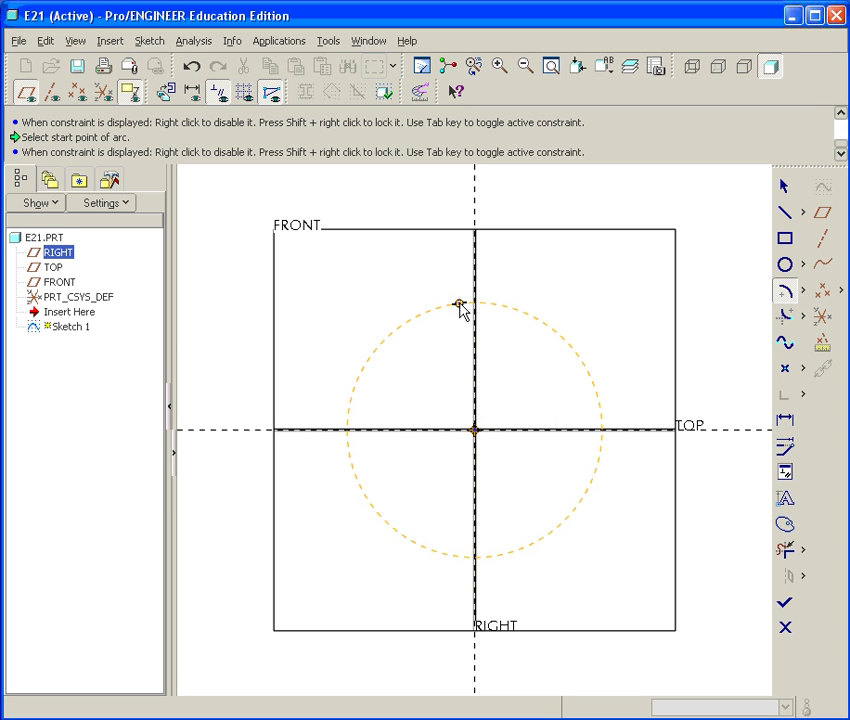
{"action": "scroll", "coordinate": [464, 402], "scroll_direction": "up", "scroll_amount": 4}
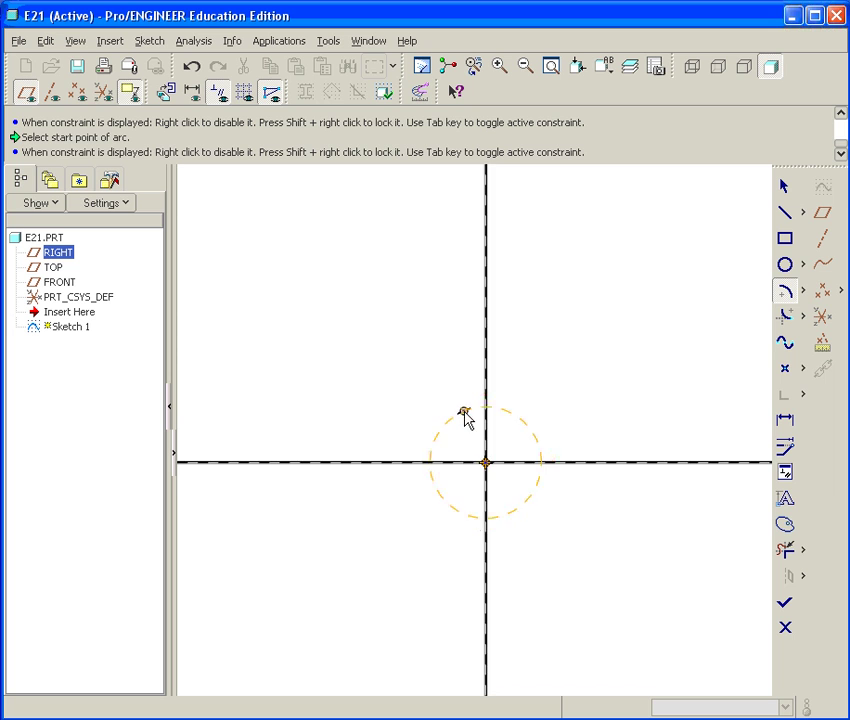
{"action": "left_click", "coordinate": [484, 400]}
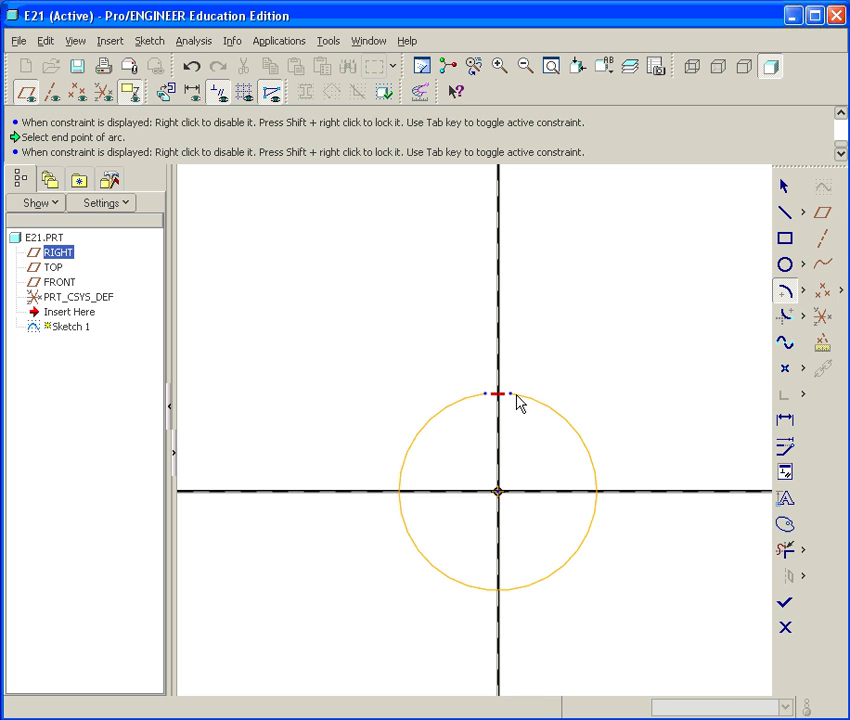
{"action": "left_click", "coordinate": [514, 394]}
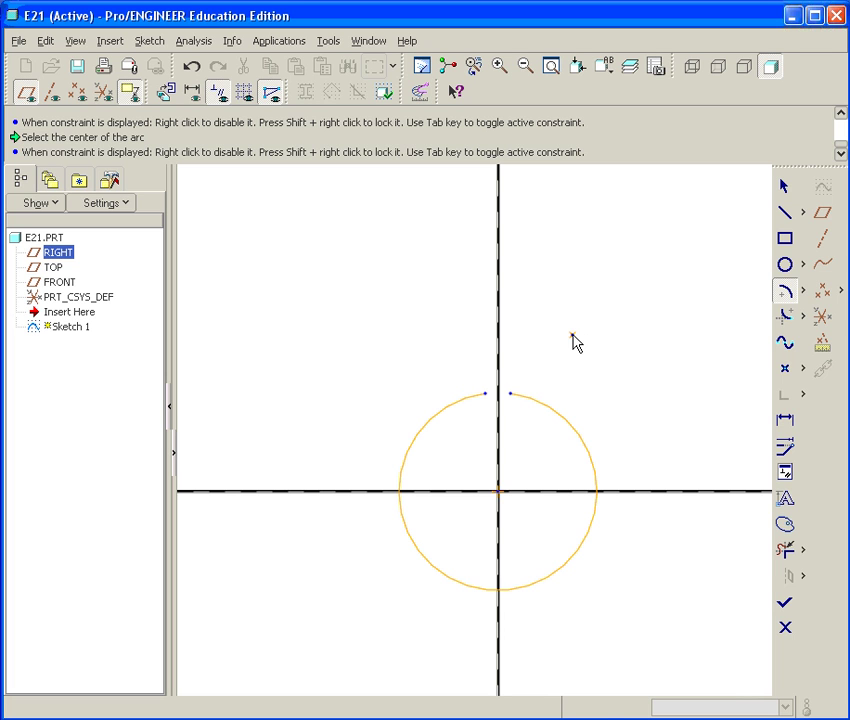
Change the arc's top gap dimension from 5.233 to 0.010
{"action": "middle_click", "coordinate": [572, 336]}
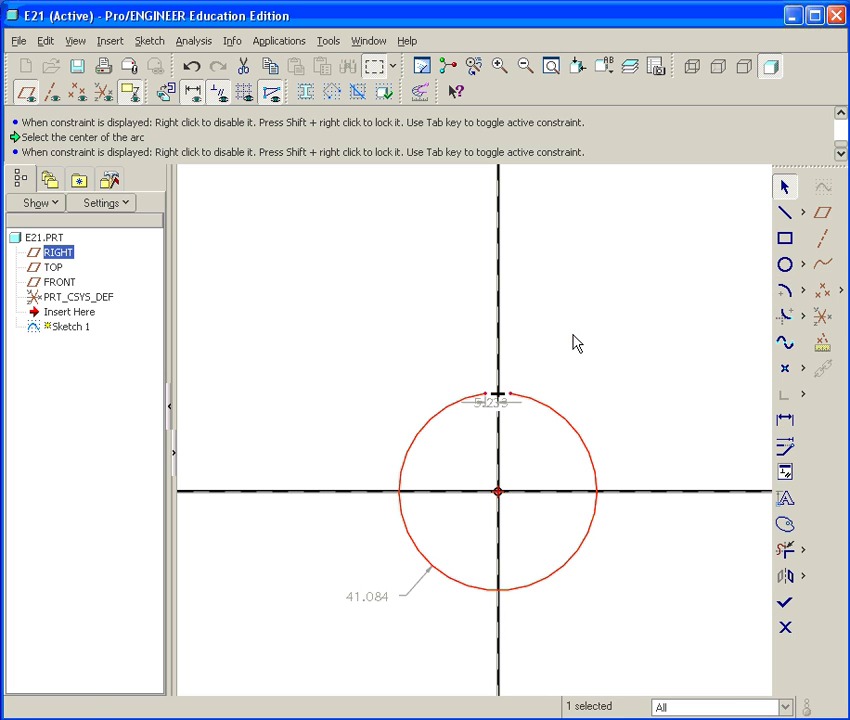
{"action": "left_click_drag", "start_coordinate": [491, 405], "coordinate": [589, 361]}
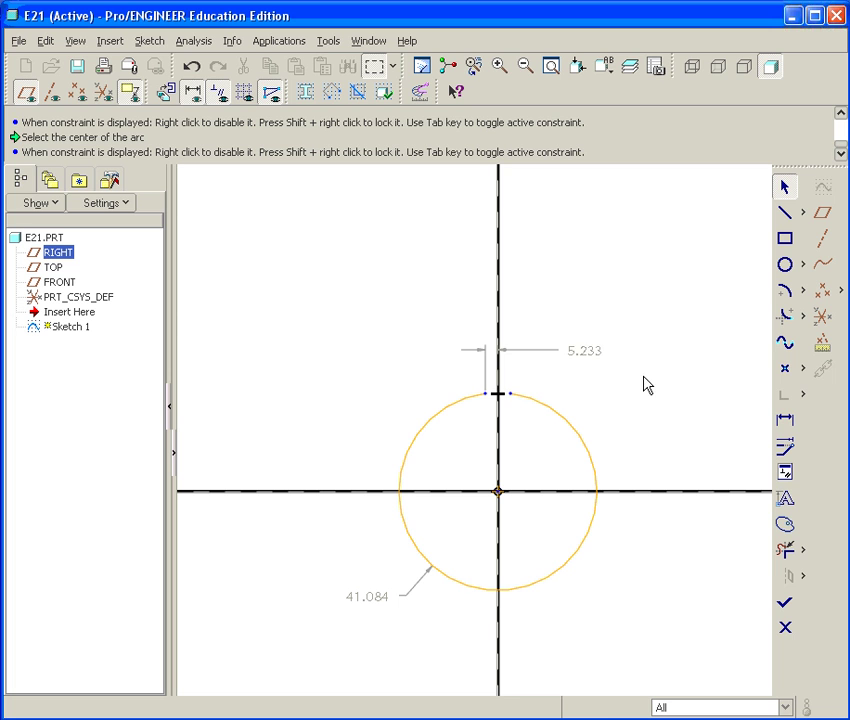
{"action": "double_click", "coordinate": [596, 352]}
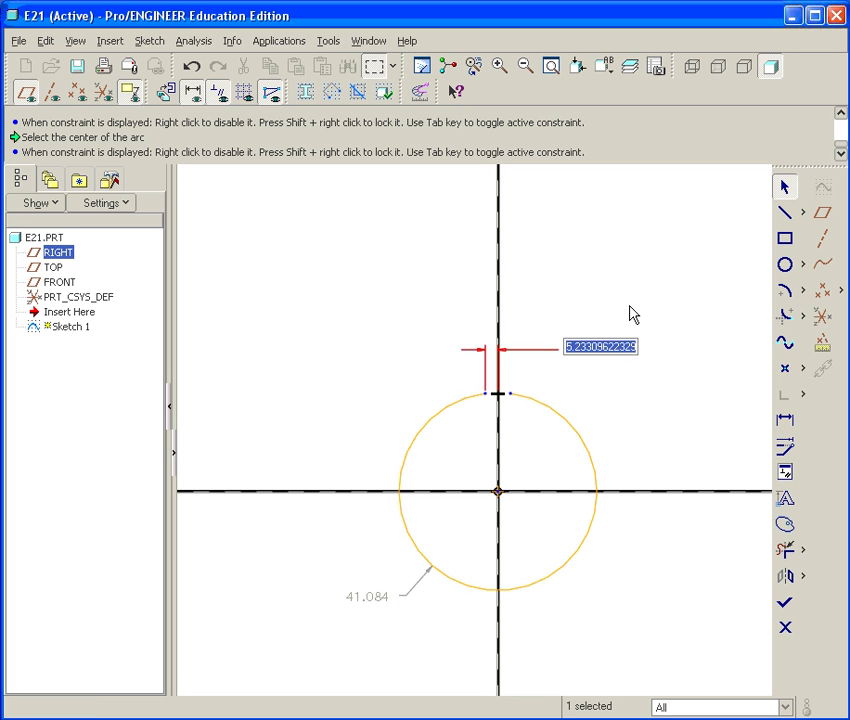
{"action": "key", "text": "BackSpace"}
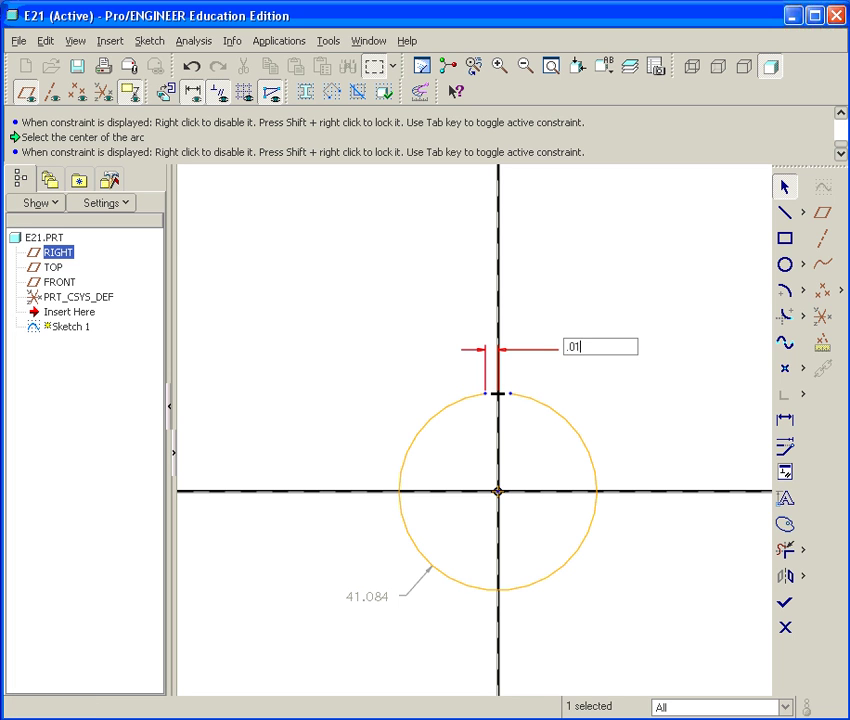
{"action": "type", "text": ".01"}
{"action": "key", "text": "Return"}
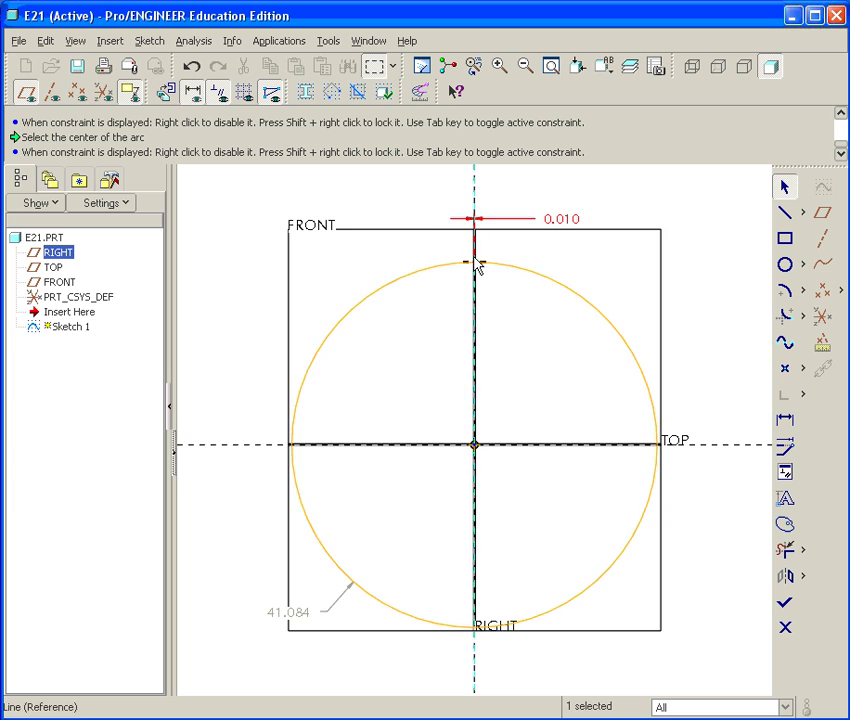
Change the arc's 41.084 dimension to 2.500
{"action": "scroll", "coordinate": [476, 266], "scroll_direction": "up", "scroll_amount": 6}
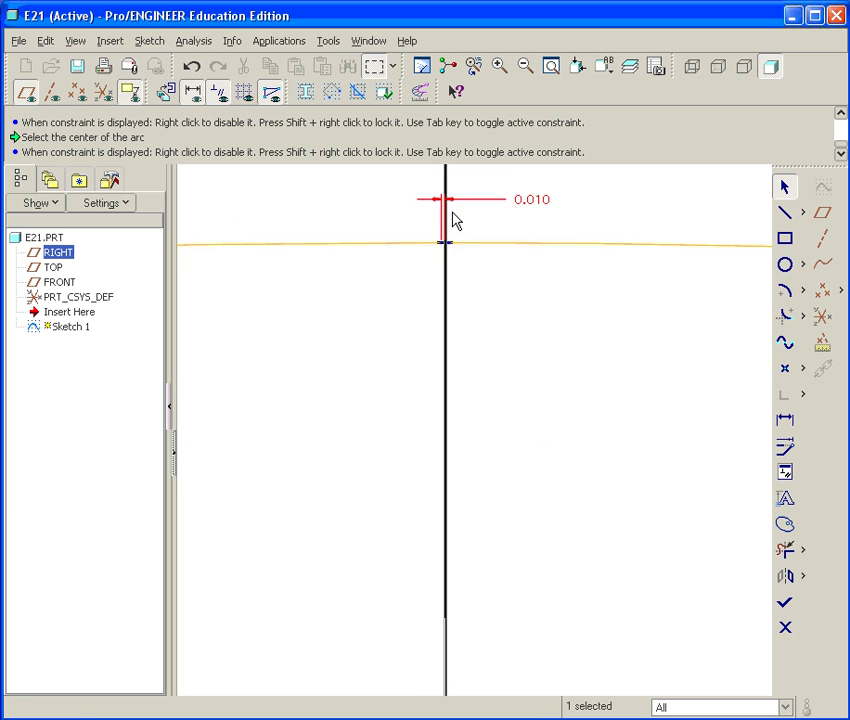
{"action": "scroll", "coordinate": [442, 243], "scroll_direction": "down", "scroll_amount": 4}
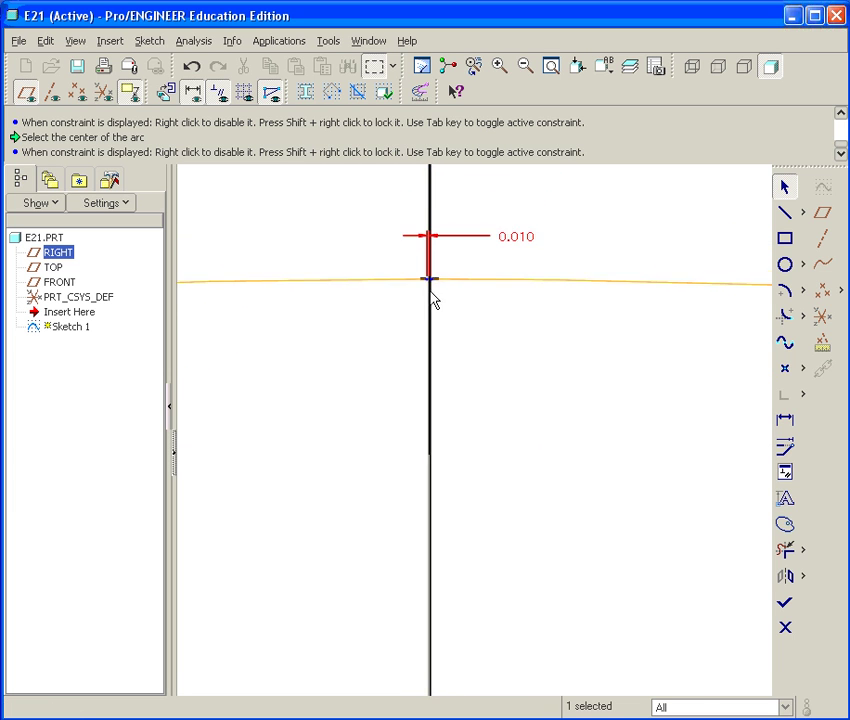
{"action": "scroll", "coordinate": [433, 298], "scroll_direction": "down", "scroll_amount": 5}
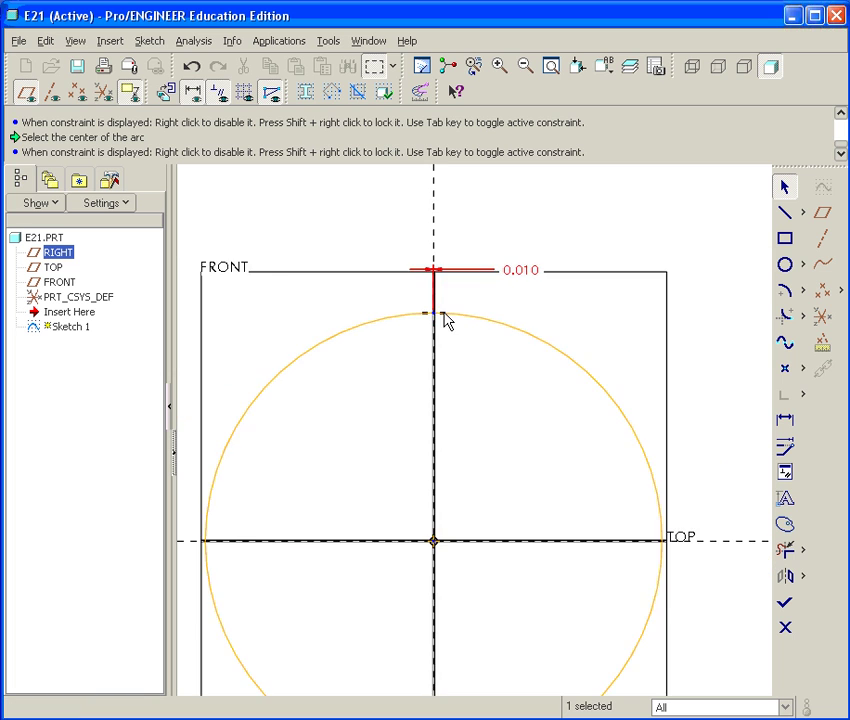
{"action": "scroll", "coordinate": [445, 320], "scroll_direction": "down", "scroll_amount": 3}
{"action": "scroll", "coordinate": [390, 530], "scroll_direction": "up", "scroll_amount": 1}
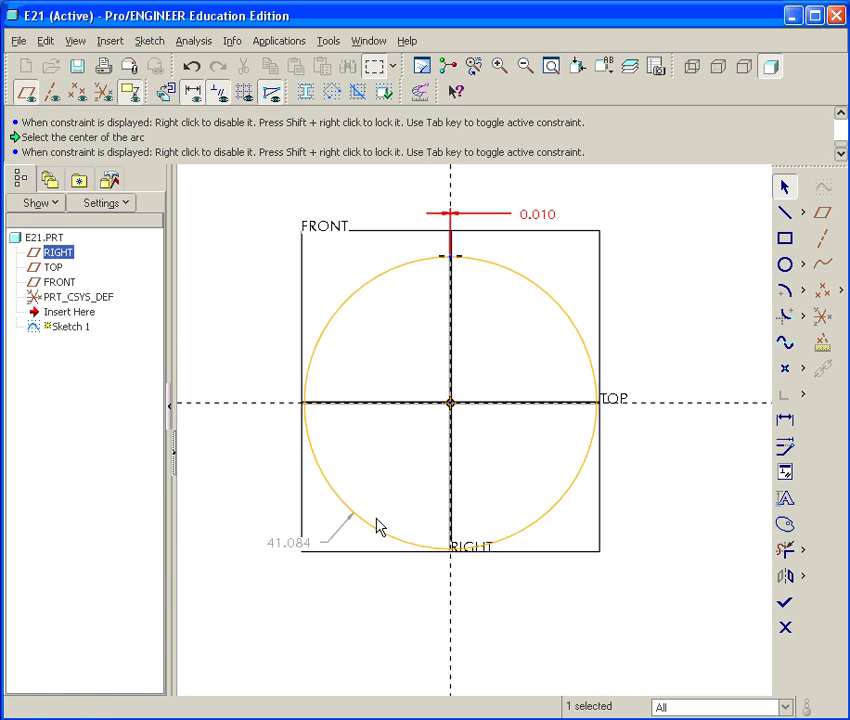
{"action": "double_click", "coordinate": [291, 546]}
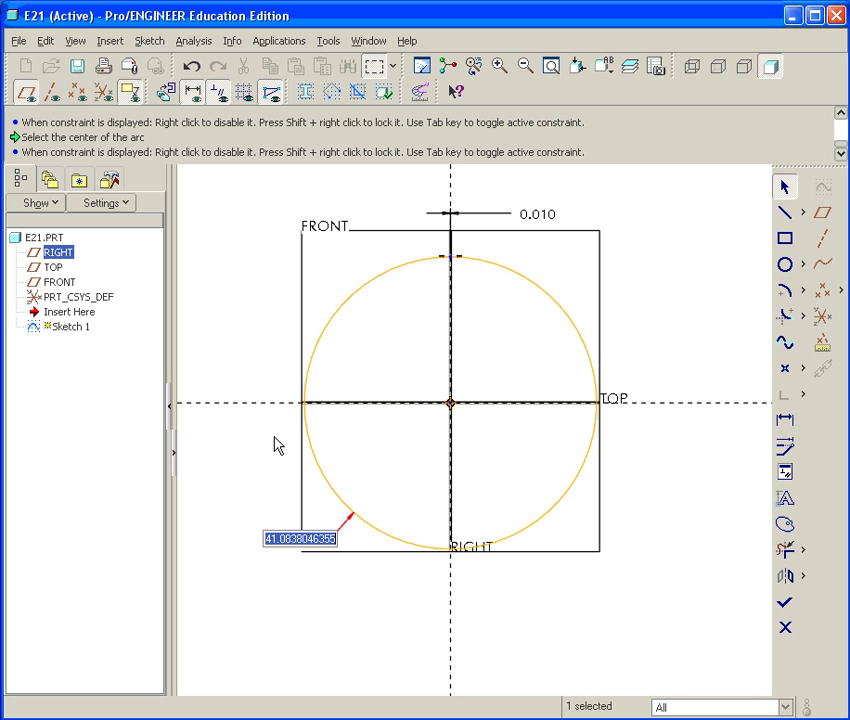
{"action": "type", "text": "2.5"}
{"action": "key", "text": "Return"}
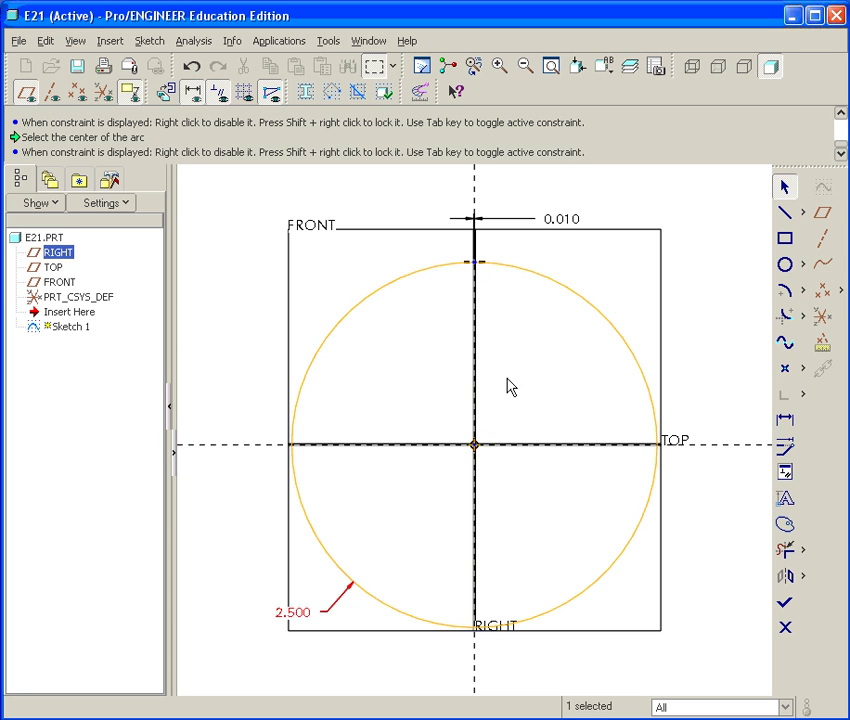
Refit the view so the whole sketch with its 0.010 gap dimension is visible
{"action": "scroll", "coordinate": [508, 384], "scroll_direction": "up", "scroll_amount": 5}
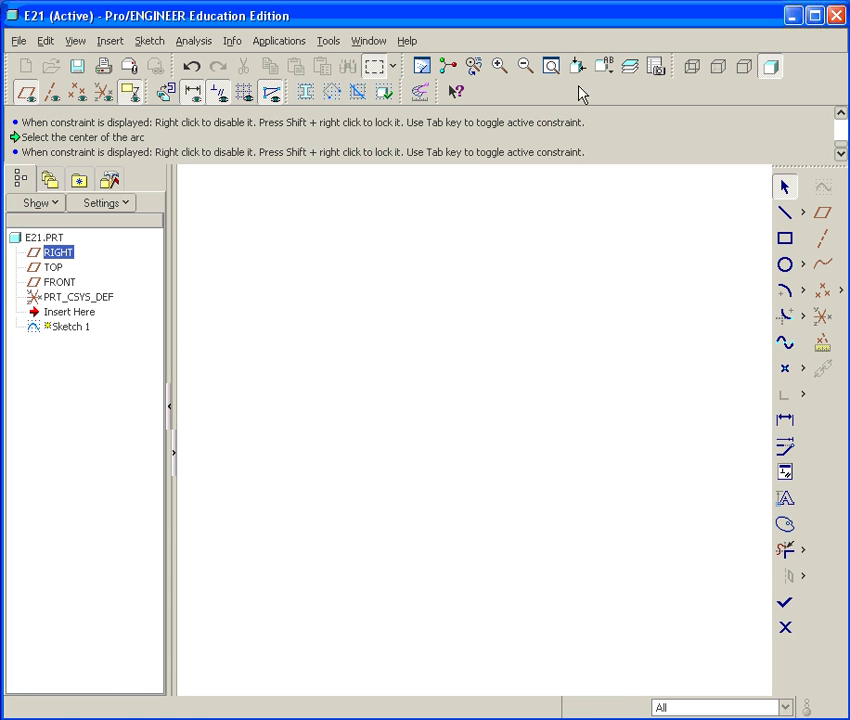
{"action": "left_click", "coordinate": [551, 66]}
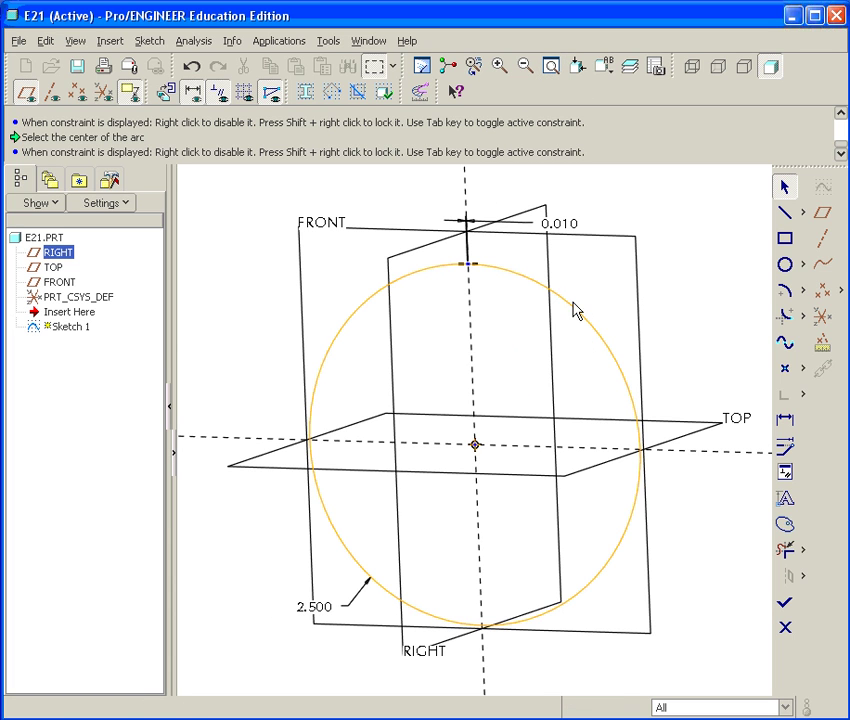
{"action": "left_click", "coordinate": [549, 229]}
{"action": "scroll", "coordinate": [569, 300], "scroll_direction": "up", "scroll_amount": 5}
{"action": "left_click", "coordinate": [551, 66]}
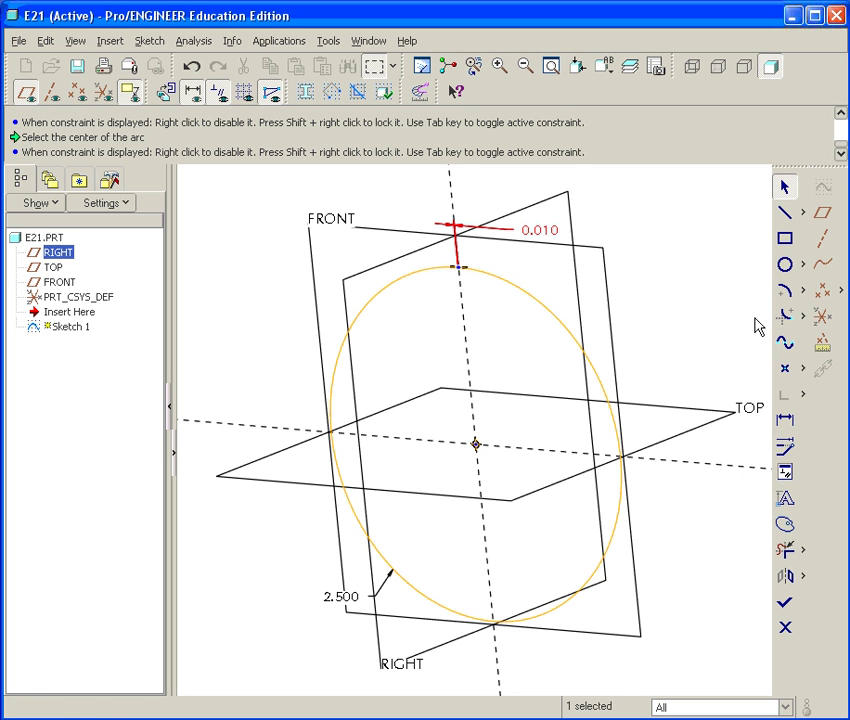
Finish Sketch 1 and extrude it as a thin wall with 0.06 thickness
{"action": "left_click", "coordinate": [785, 603]}
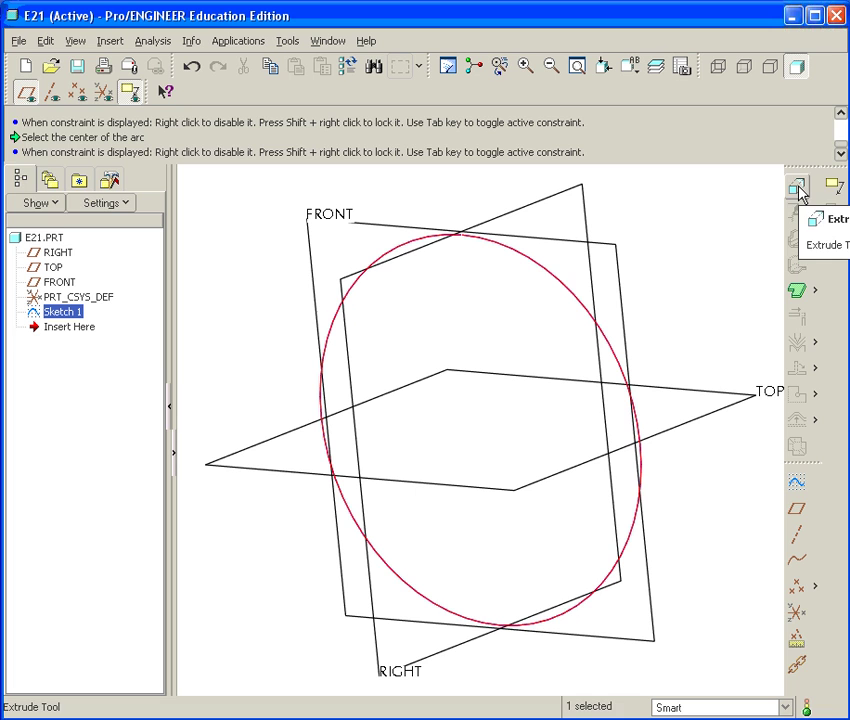
{"action": "left_click", "coordinate": [797, 188]}
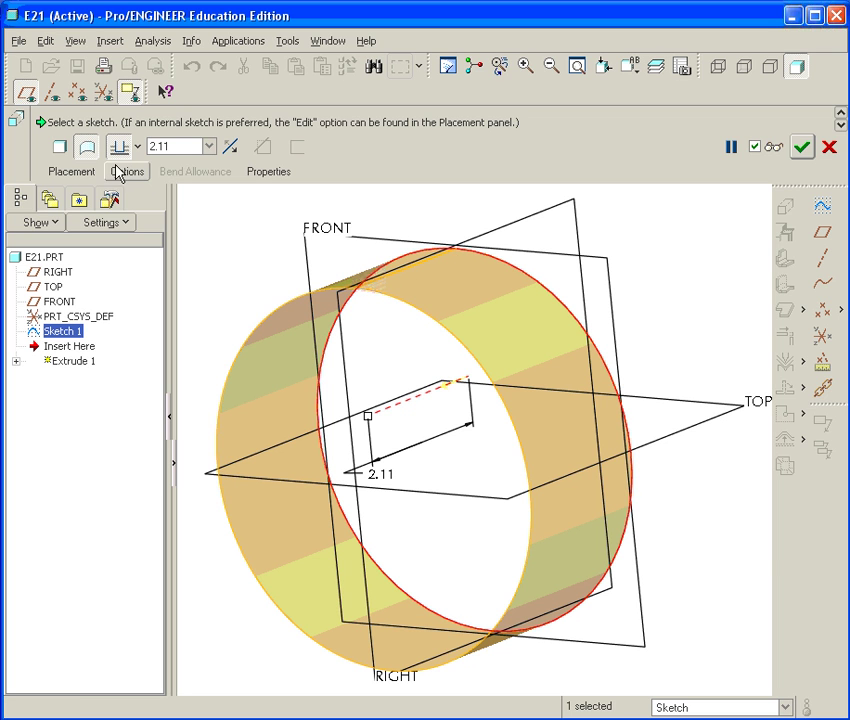
{"action": "left_click", "coordinate": [61, 150]}
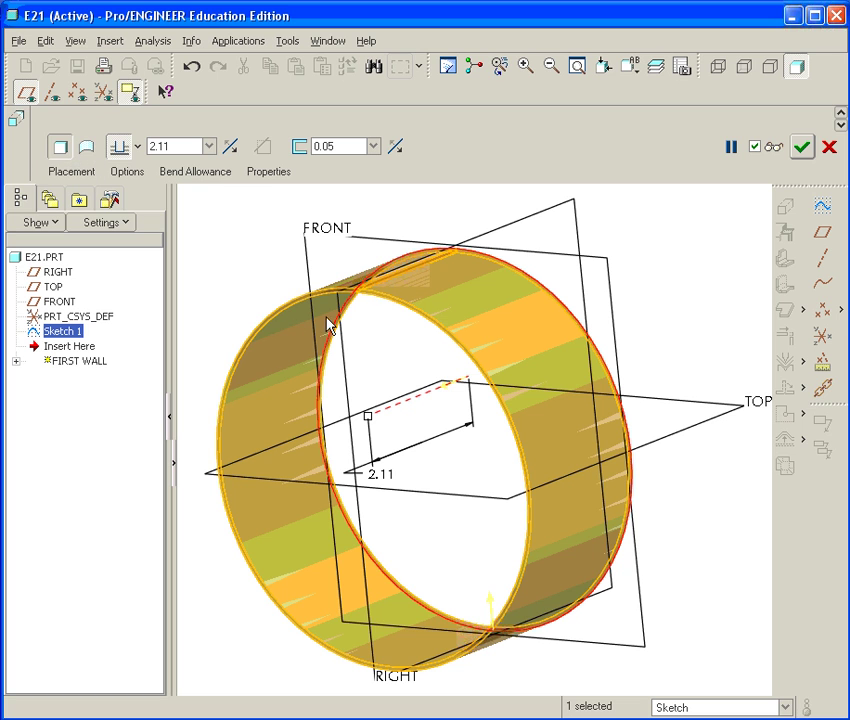
{"action": "double_click", "coordinate": [342, 146]}
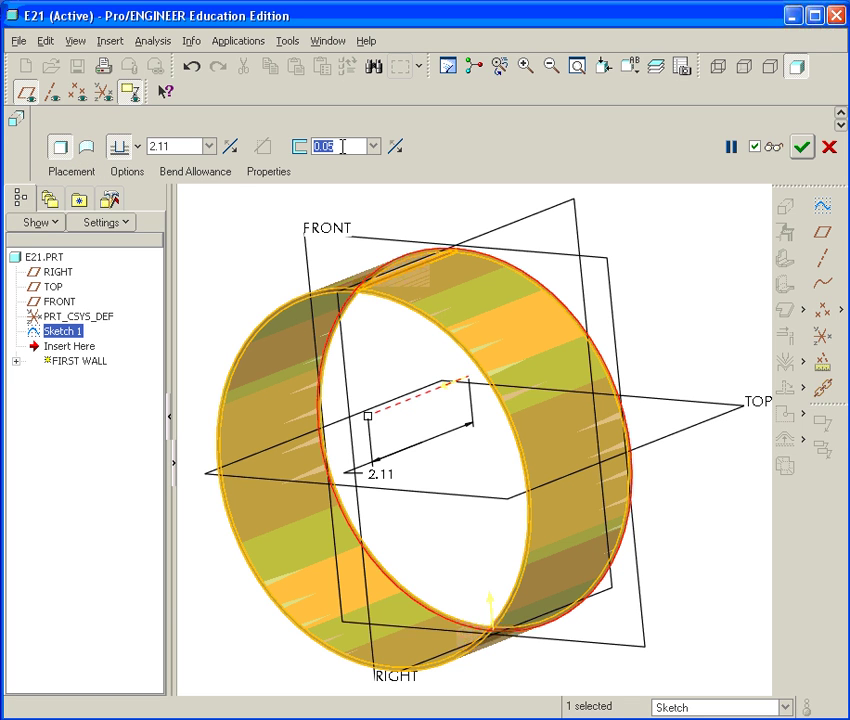
{"action": "key", "text": "BackSpace"}
Set the thin wall's extrusion depth to 2.50
{"action": "scroll", "coordinate": [365, 287], "scroll_direction": "up", "scroll_amount": 3}
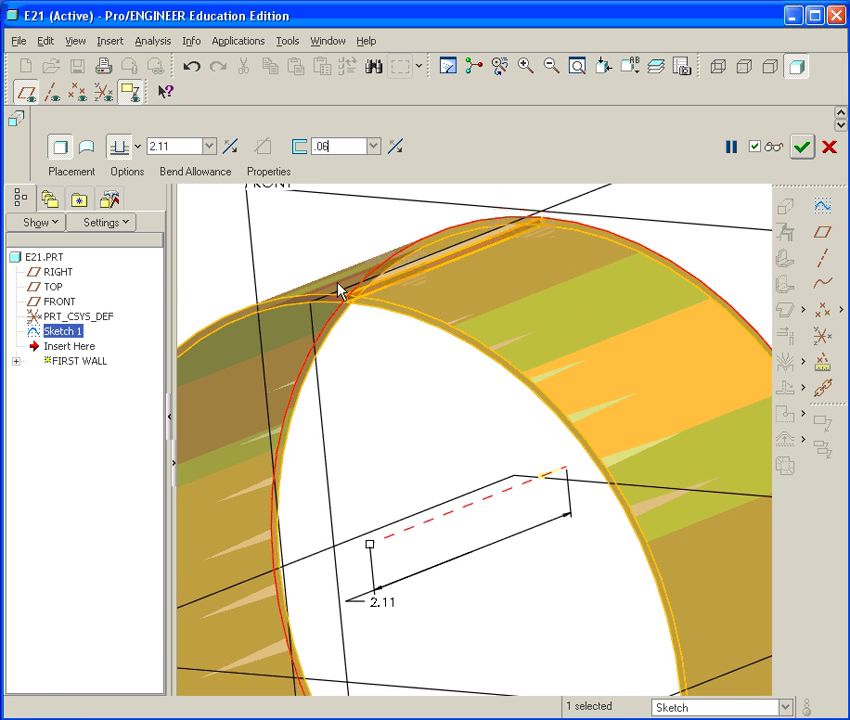
{"action": "scroll", "coordinate": [340, 290], "scroll_direction": "up", "scroll_amount": 5}
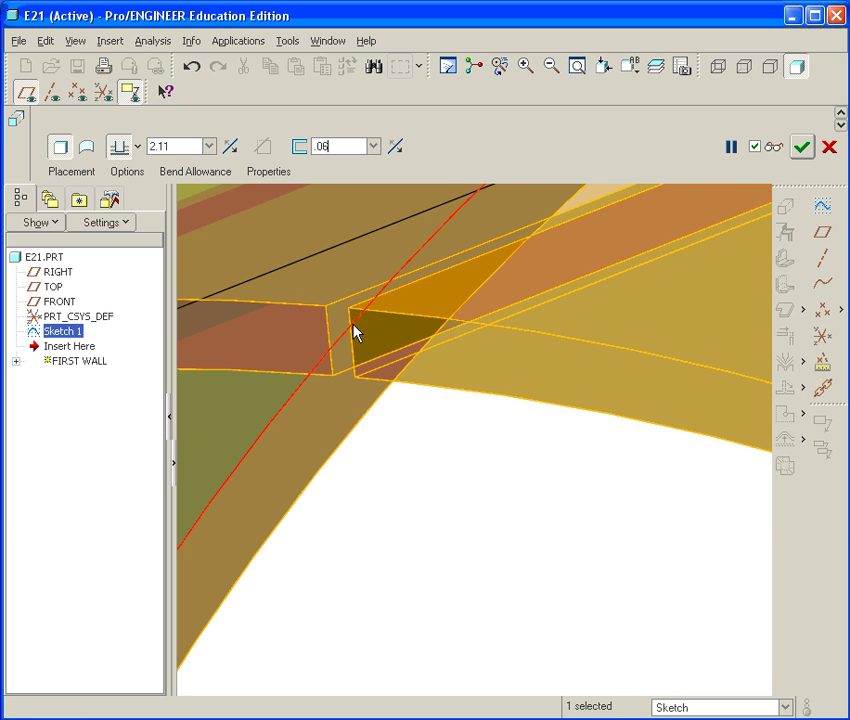
{"action": "scroll", "coordinate": [400, 350], "scroll_direction": "down", "scroll_amount": 2}
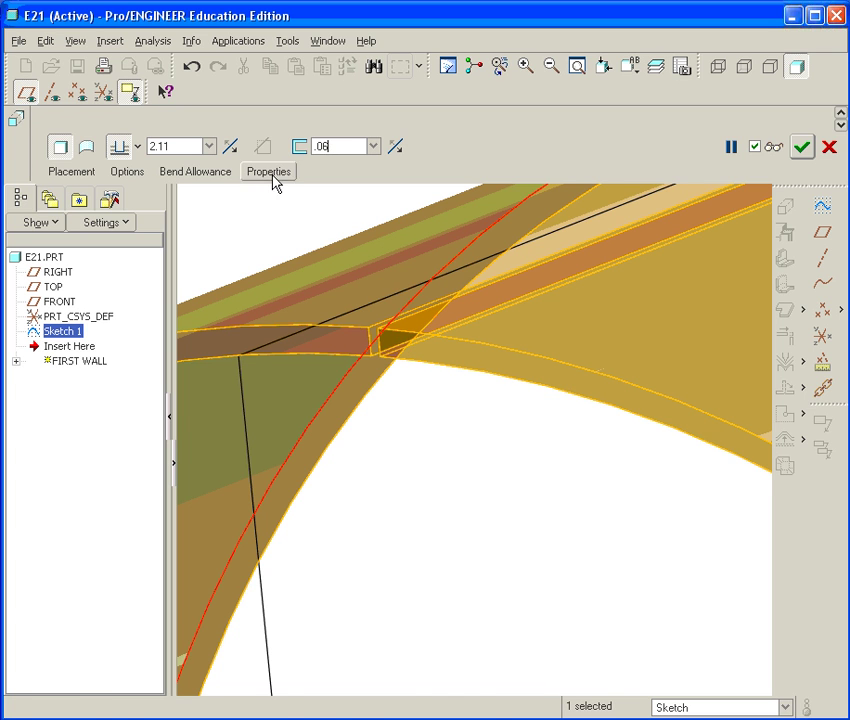
{"action": "left_click", "coordinate": [186, 146]}
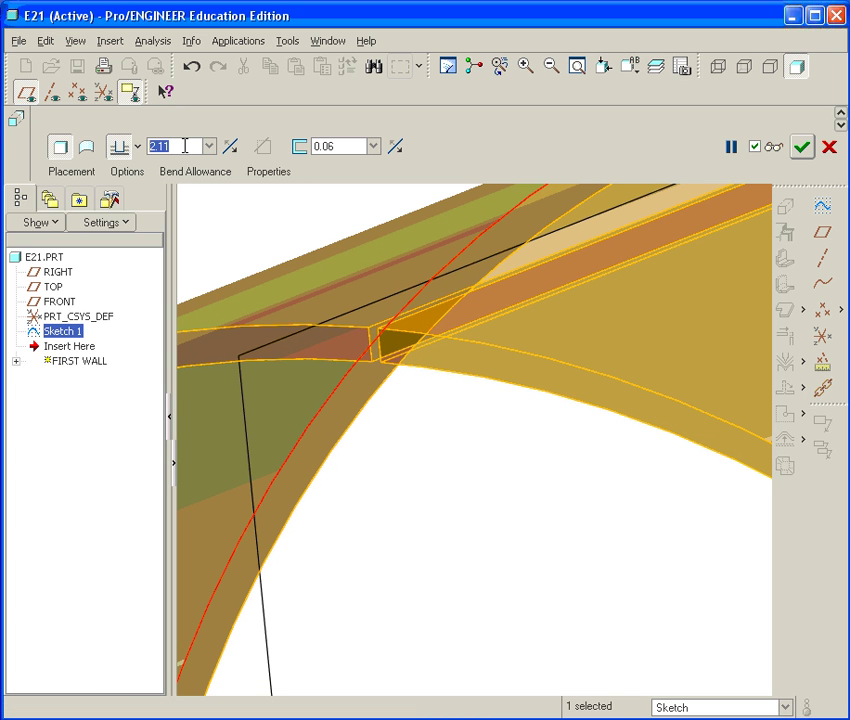
{"action": "type", "text": "2"}
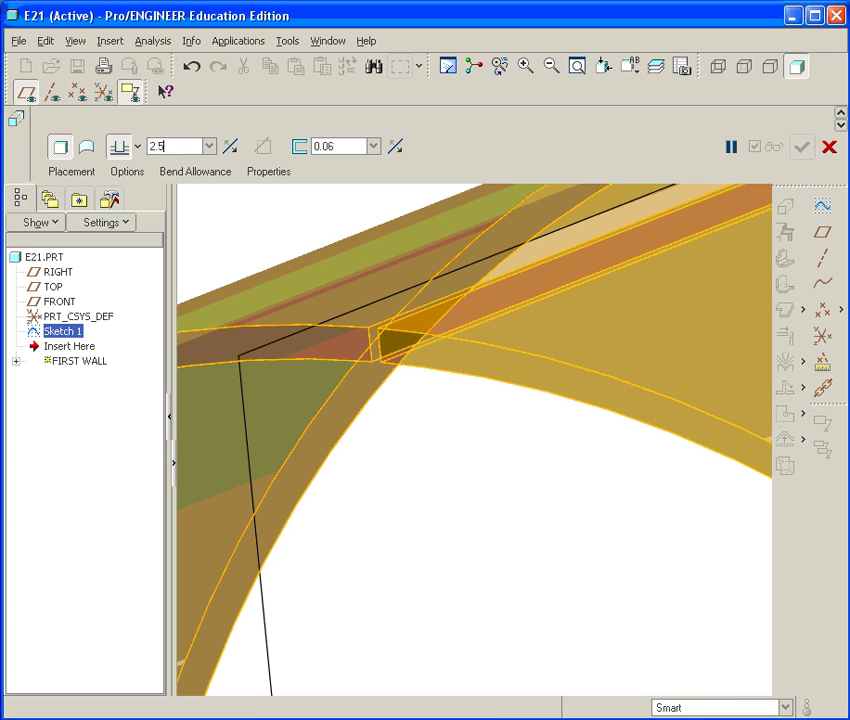
{"action": "type", "text": ".5"}
{"action": "key", "text": "Return"}
Flip the wall's material to the other side of the sketch
{"action": "scroll", "coordinate": [376, 385], "scroll_direction": "up", "scroll_amount": 6}
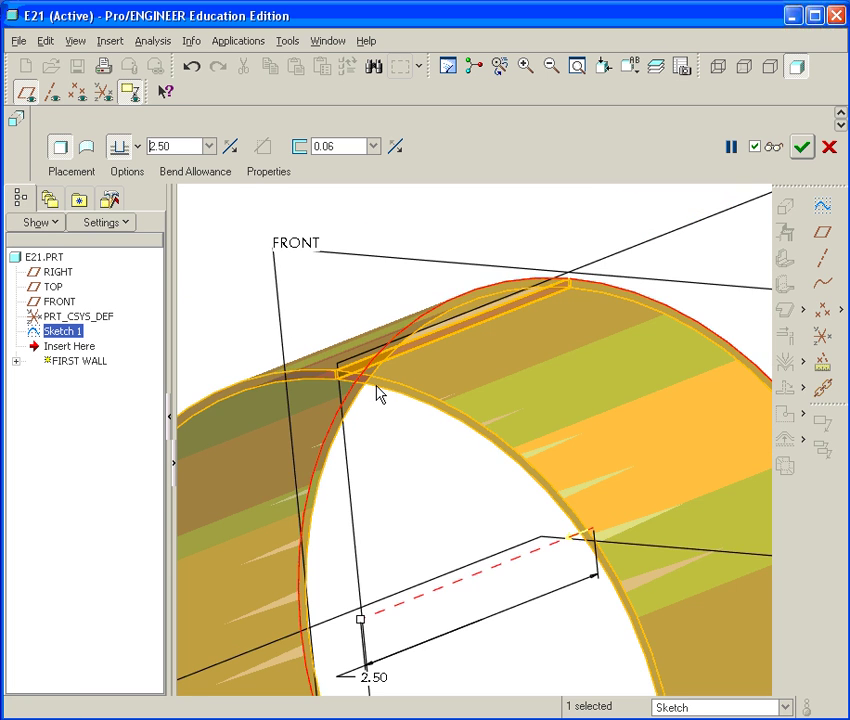
{"action": "scroll", "coordinate": [367, 560], "scroll_direction": "down", "scroll_amount": 2}
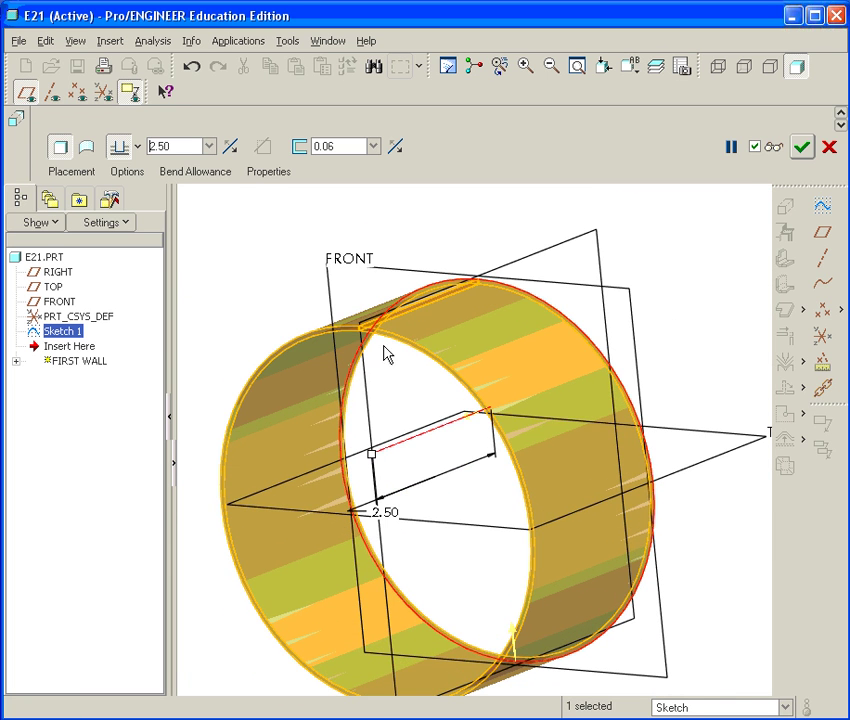
{"action": "scroll", "coordinate": [370, 330], "scroll_direction": "down", "scroll_amount": 5}
{"action": "scroll", "coordinate": [358, 355], "scroll_direction": "down", "scroll_amount": 2}
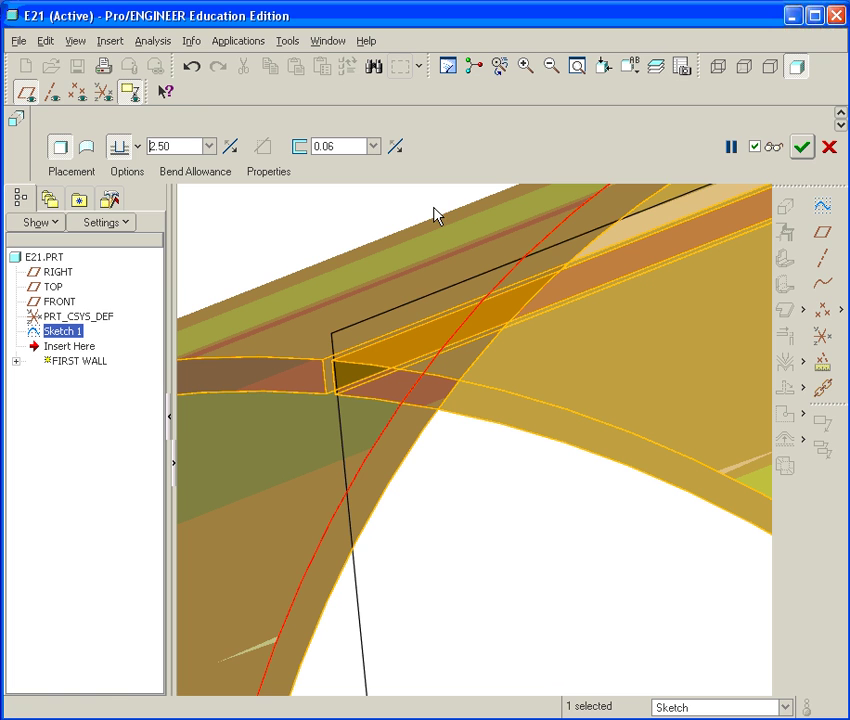
{"action": "left_click", "coordinate": [396, 148]}
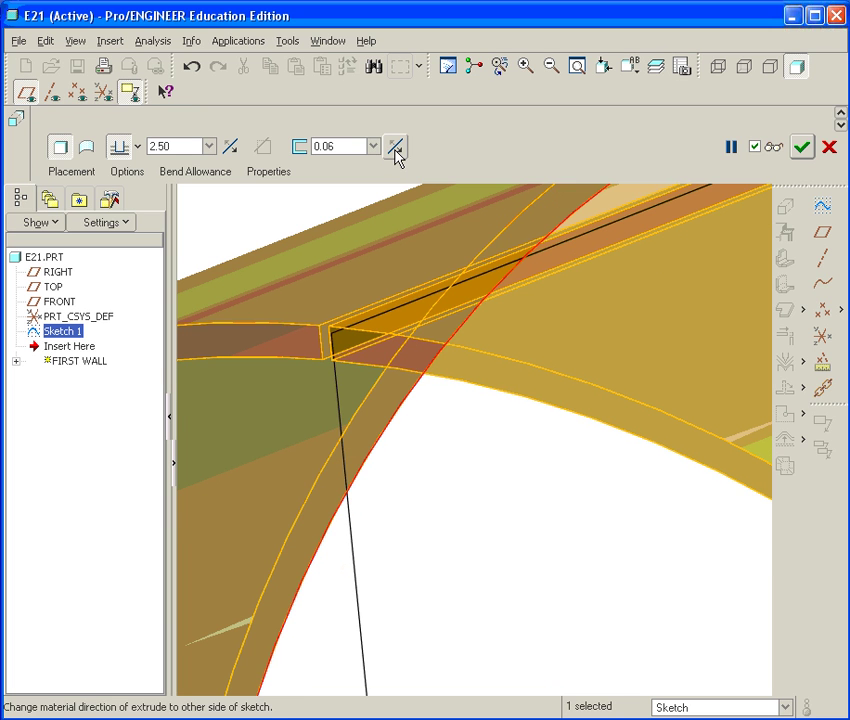
{"action": "scroll", "coordinate": [408, 440], "scroll_direction": "up", "scroll_amount": 5}
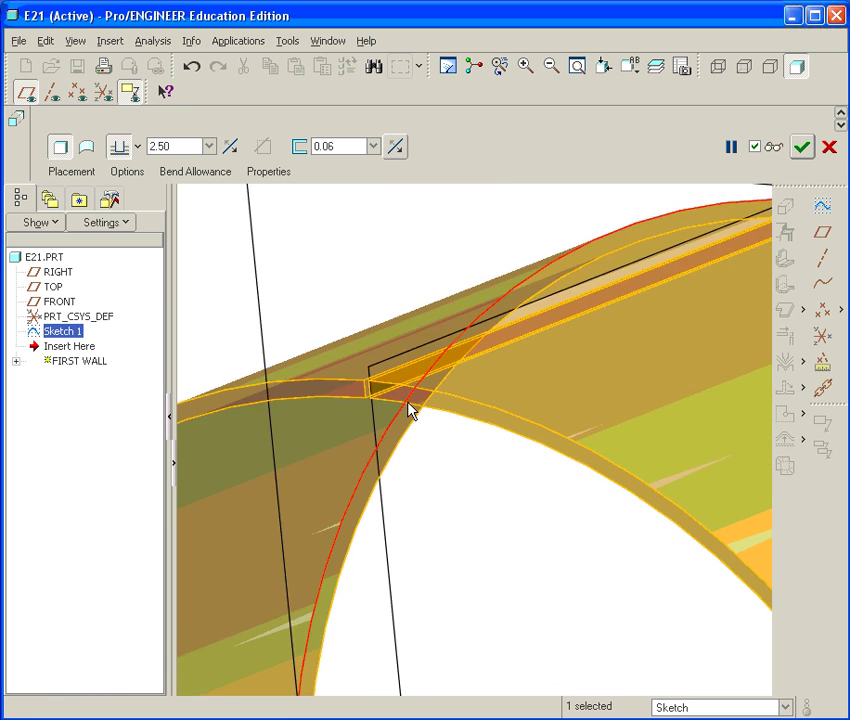
{"action": "scroll", "coordinate": [433, 558], "scroll_direction": "up", "scroll_amount": 4}
{"action": "scroll", "coordinate": [416, 491], "scroll_direction": "down", "scroll_amount": 5}
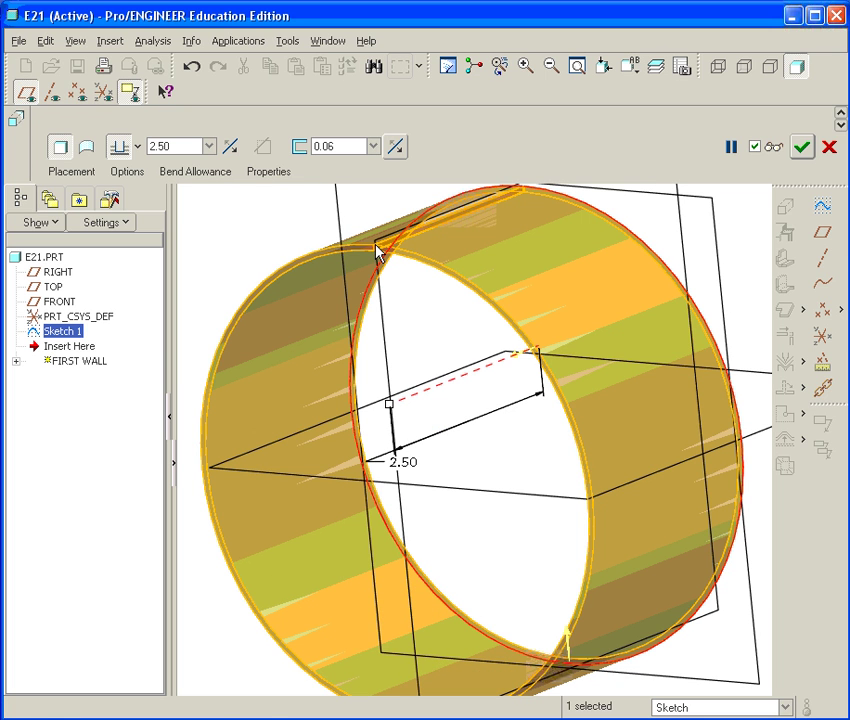
{"action": "left_click", "coordinate": [397, 148]}
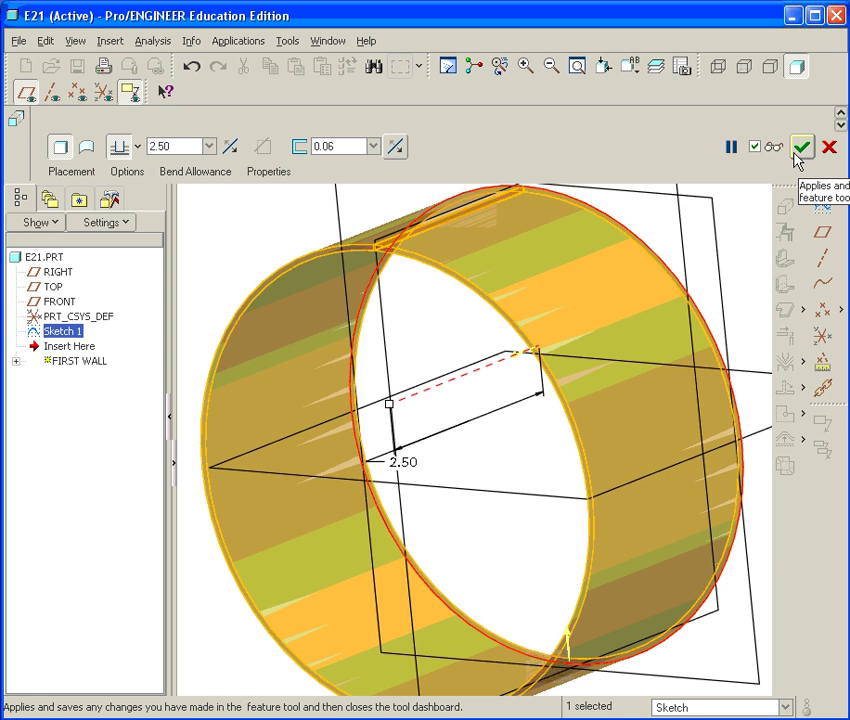
Apply the first wall, clear the selection and rotate to inspect the split cylindrical shell
{"action": "left_click", "coordinate": [801, 150]}
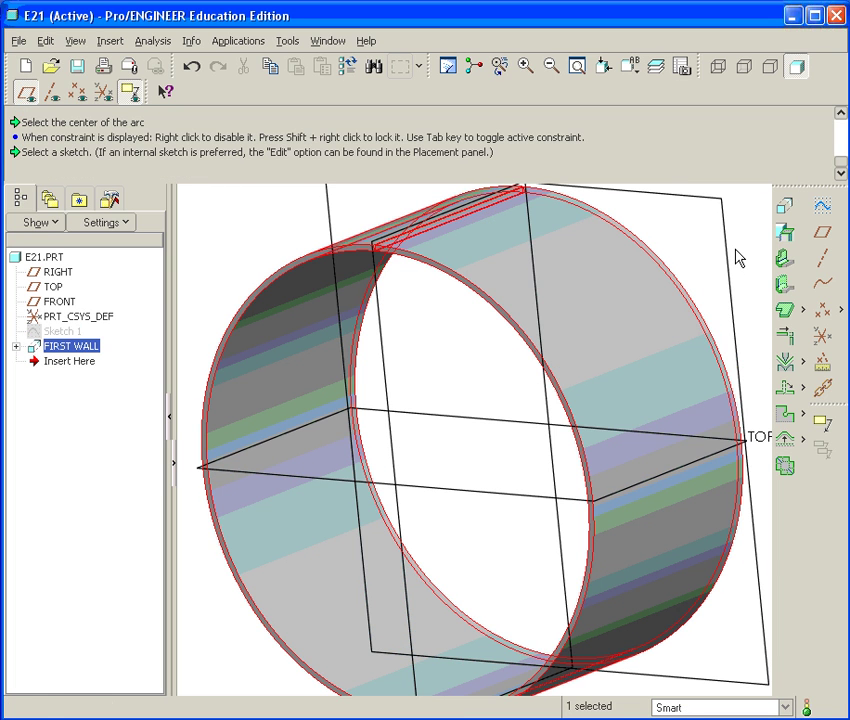
{"action": "left_click", "coordinate": [692, 250]}
{"action": "scroll", "coordinate": [587, 338], "scroll_direction": "down", "scroll_amount": 3}
{"action": "middle_click_drag", "start_coordinate": [587, 338], "coordinate": [622, 237]}
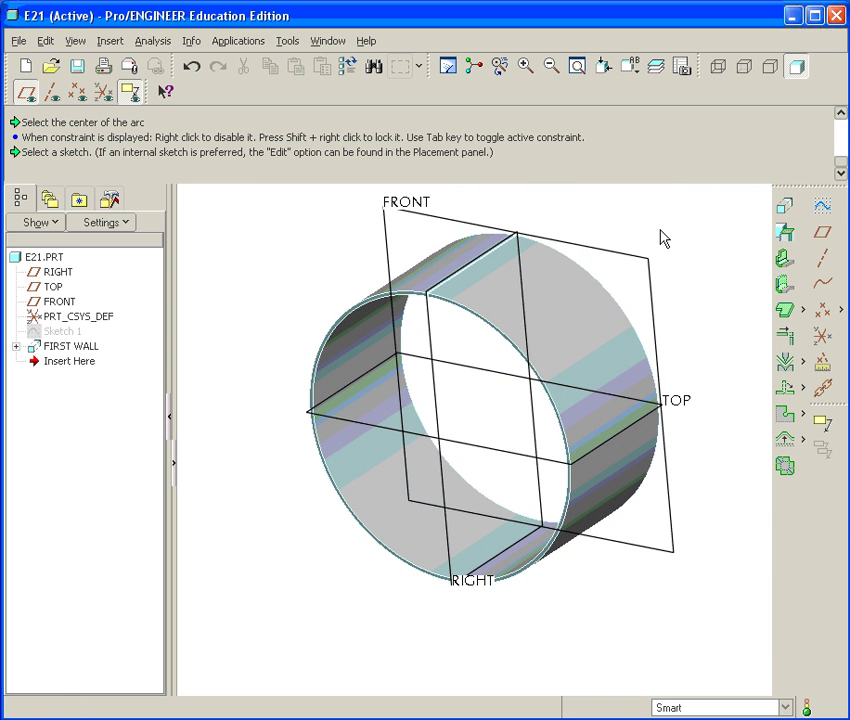
{"action": "mouse_move", "coordinate": [537, 290]}
{"action": "middle_mouse_down"}
{"action": "mouse_move", "coordinate": [561, 337]}
{"action": "mouse_move", "coordinate": [533, 285]}
{"action": "mouse_move", "coordinate": [533, 266]}
{"action": "mouse_move", "coordinate": [540, 300]}
{"action": "middle_mouse_up"}
{"action": "scroll", "coordinate": [540, 300], "scroll_direction": "down", "scroll_amount": 2}
{"action": "scroll", "coordinate": [554, 252], "scroll_direction": "up", "scroll_amount": 2}
{"action": "scroll", "coordinate": [512, 298], "scroll_direction": "down", "scroll_amount": 2}
{"action": "scroll", "coordinate": [514, 374], "scroll_direction": "up", "scroll_amount": 3}
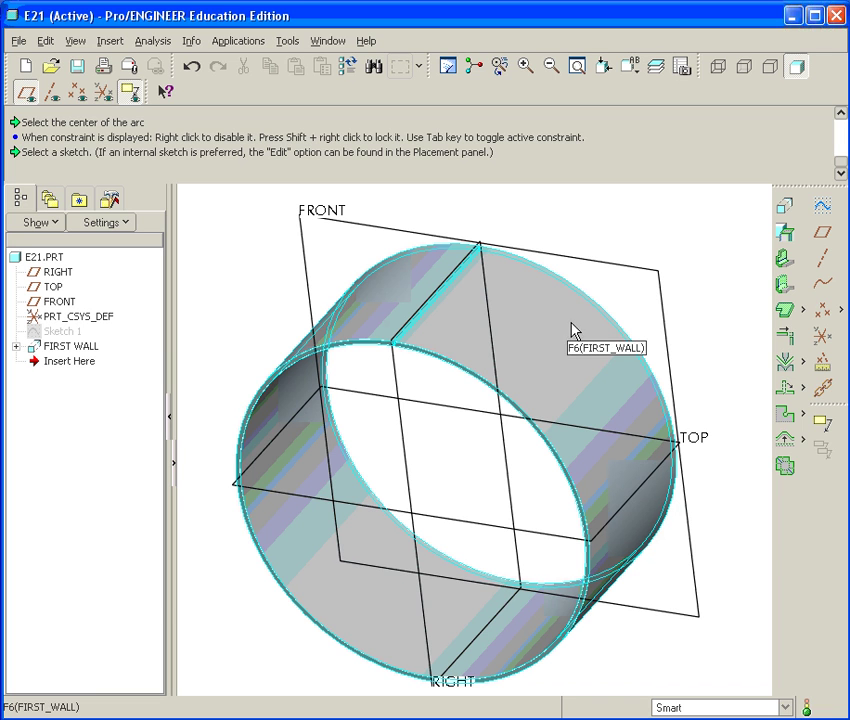
Start a regular Unbend with the edge beside the seam gap as fixed geometry
{"action": "left_click", "coordinate": [785, 392]}
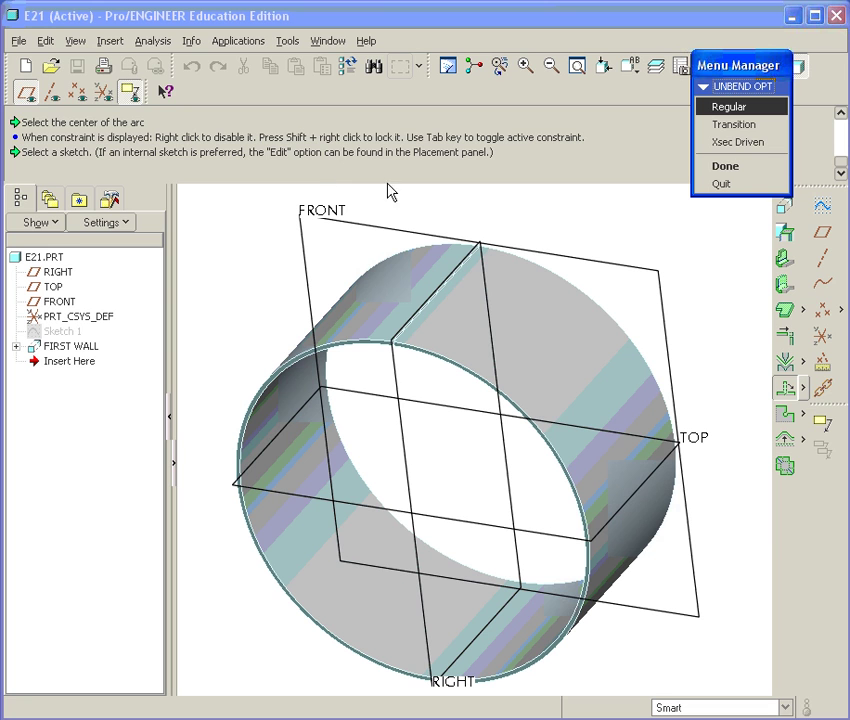
{"action": "left_click", "coordinate": [725, 167]}
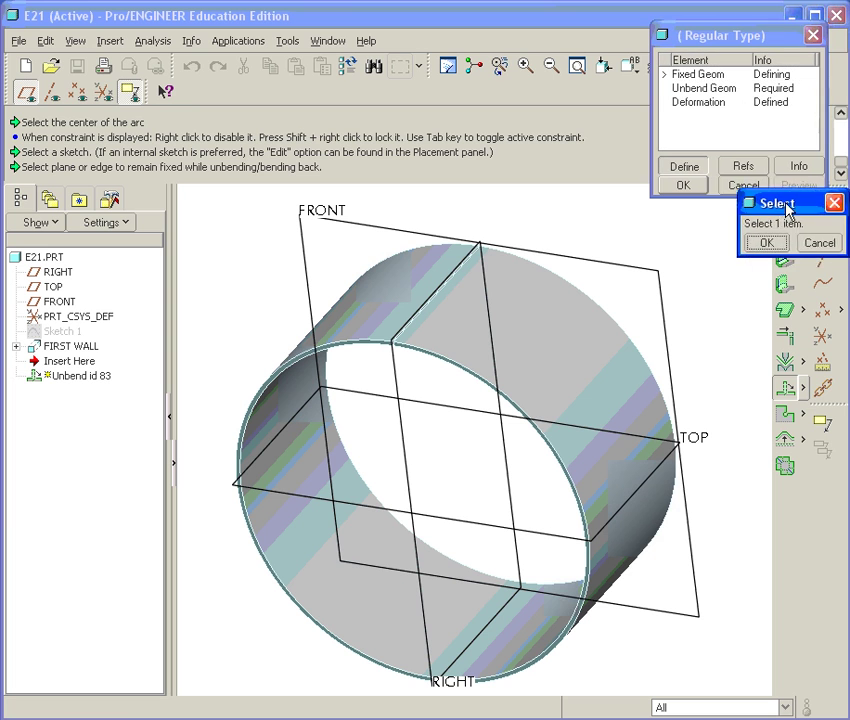
{"action": "left_click_drag", "start_coordinate": [788, 210], "coordinate": [761, 206]}
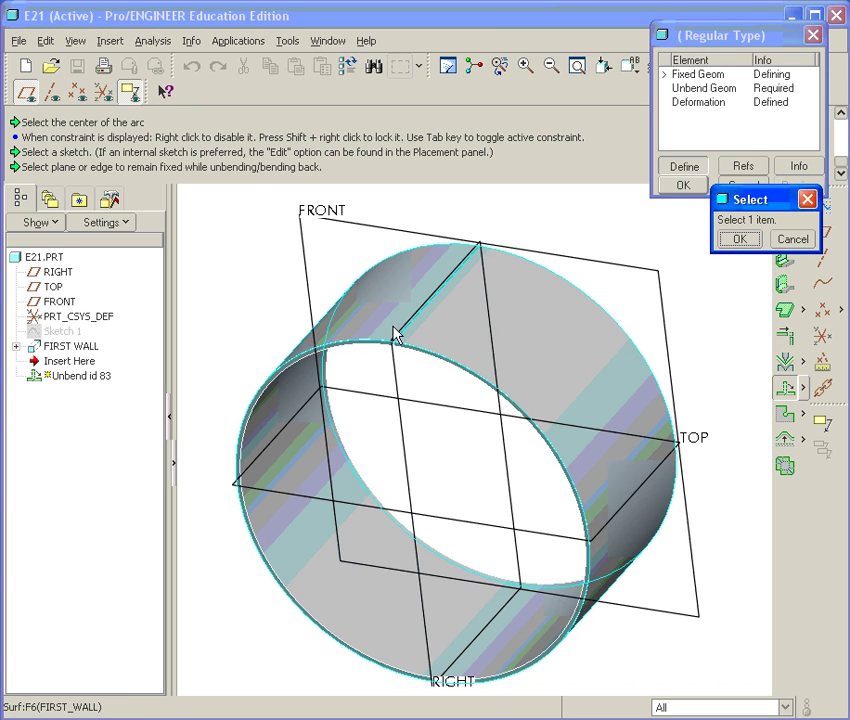
{"action": "scroll", "coordinate": [395, 335], "scroll_direction": "up", "scroll_amount": 3}
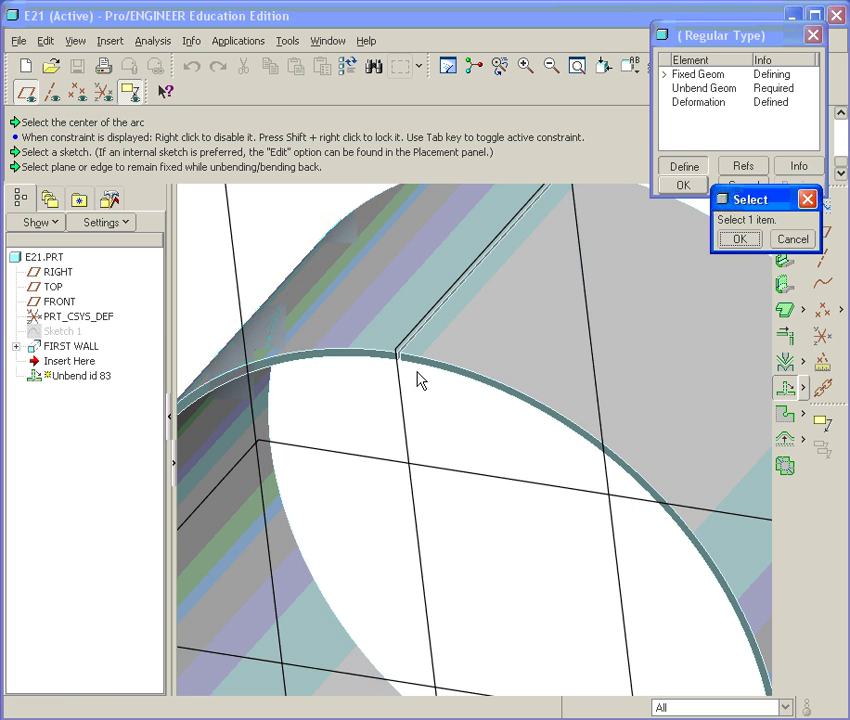
{"action": "scroll", "coordinate": [405, 370], "scroll_direction": "down", "scroll_amount": 6}
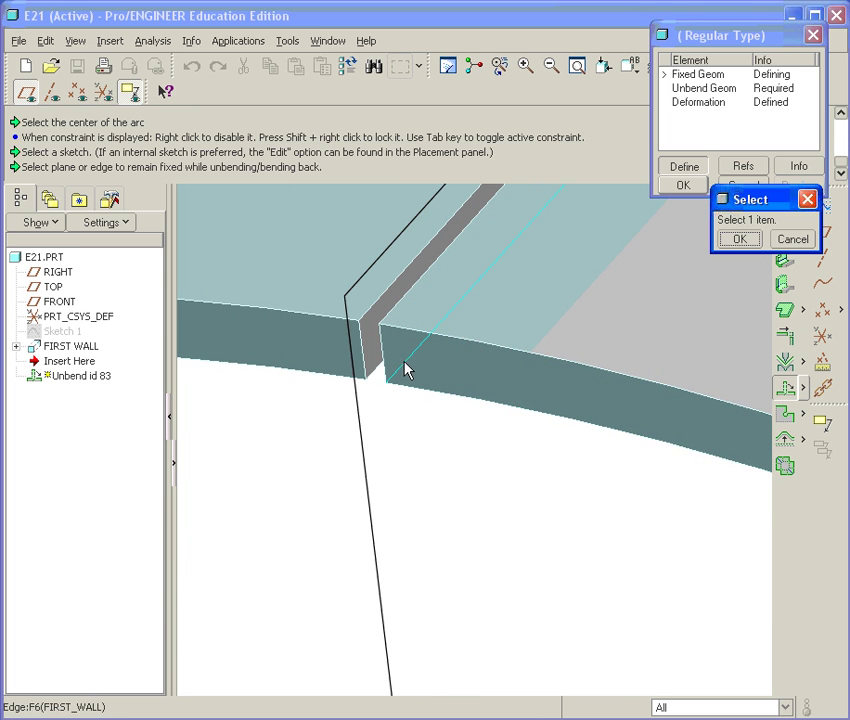
{"action": "left_click", "coordinate": [404, 370]}
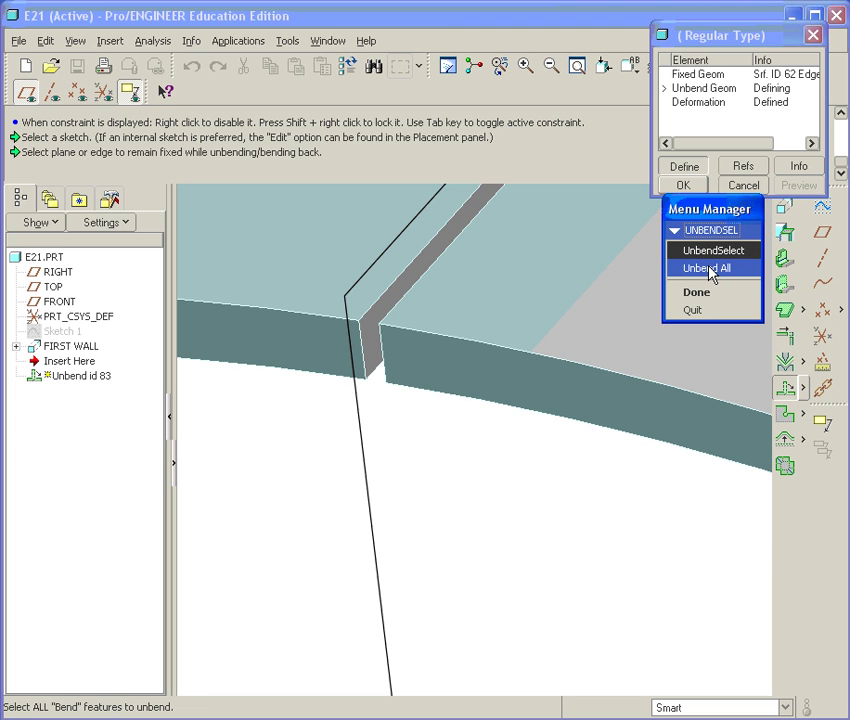
Choose Unbend All and preview the flattened sheet
{"action": "left_click", "coordinate": [711, 270]}
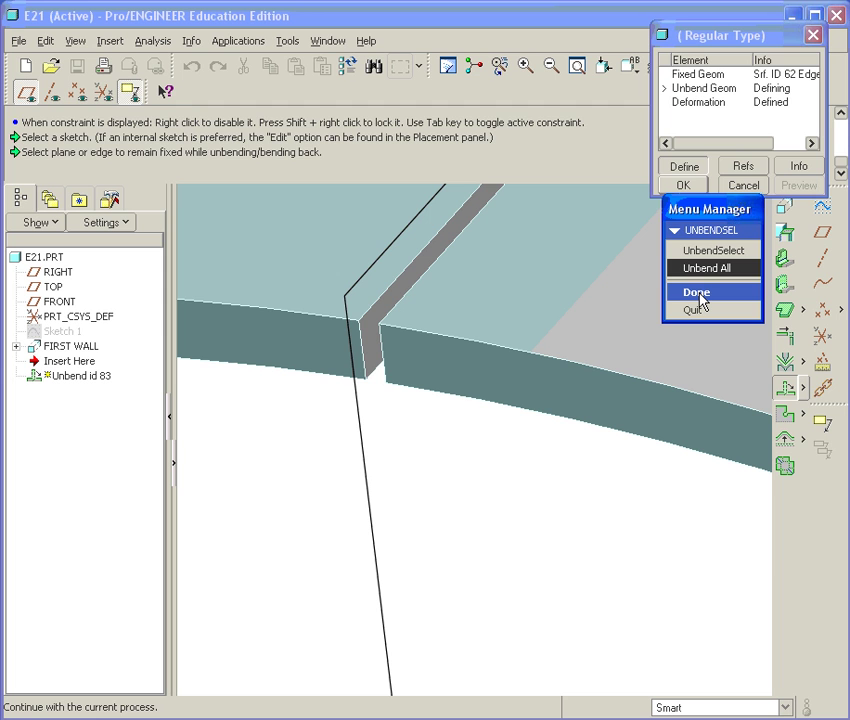
{"action": "left_click", "coordinate": [697, 293]}
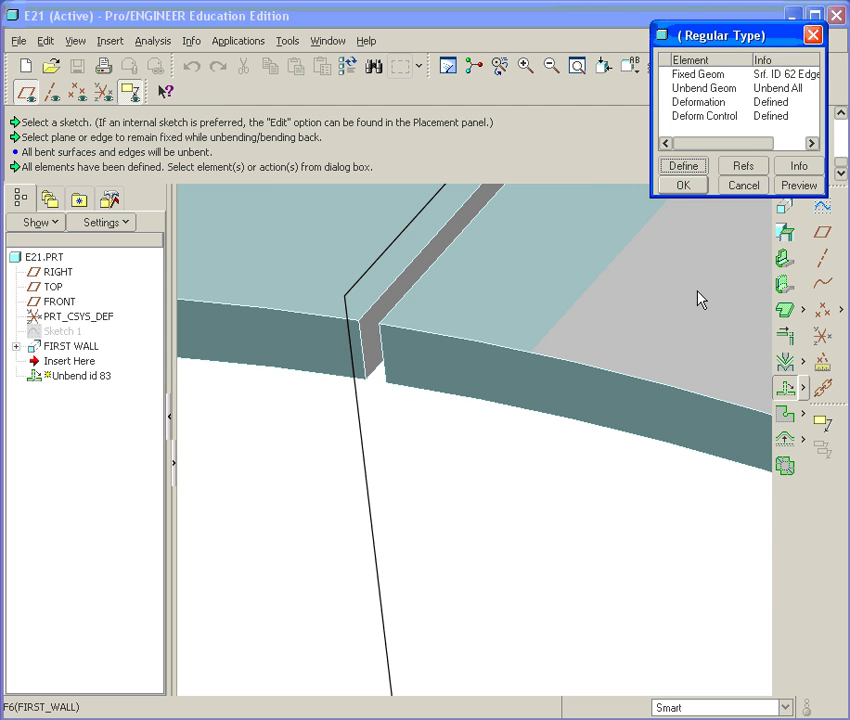
{"action": "scroll", "coordinate": [649, 298], "scroll_direction": "down", "scroll_amount": 5}
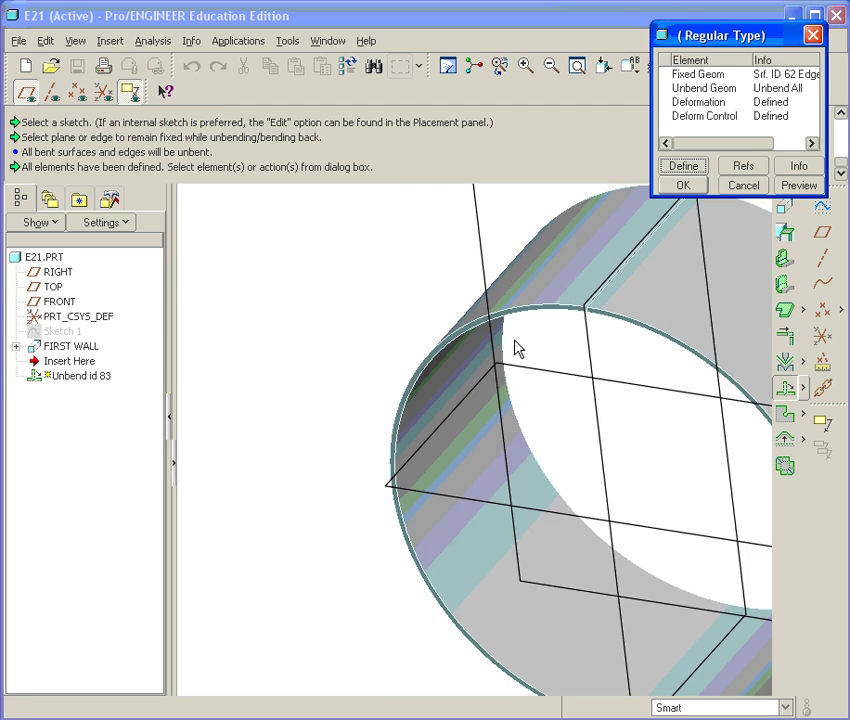
{"action": "scroll", "coordinate": [517, 348], "scroll_direction": "down", "scroll_amount": 2}
{"action": "scroll", "coordinate": [429, 343], "scroll_direction": "down", "scroll_amount": 2}
{"action": "scroll", "coordinate": [552, 315], "scroll_direction": "up", "scroll_amount": 1}
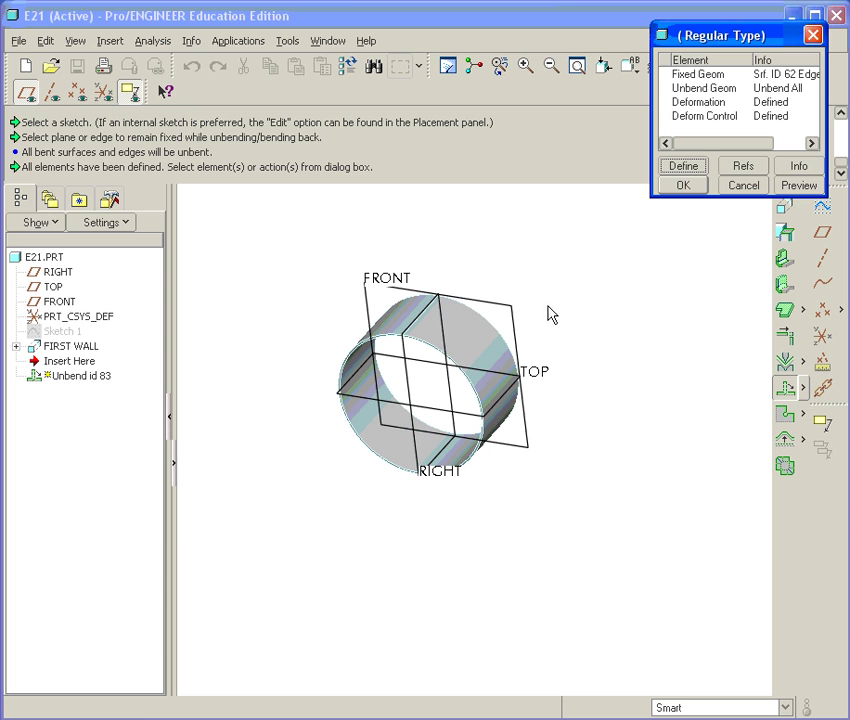
{"action": "left_click", "coordinate": [788, 188]}
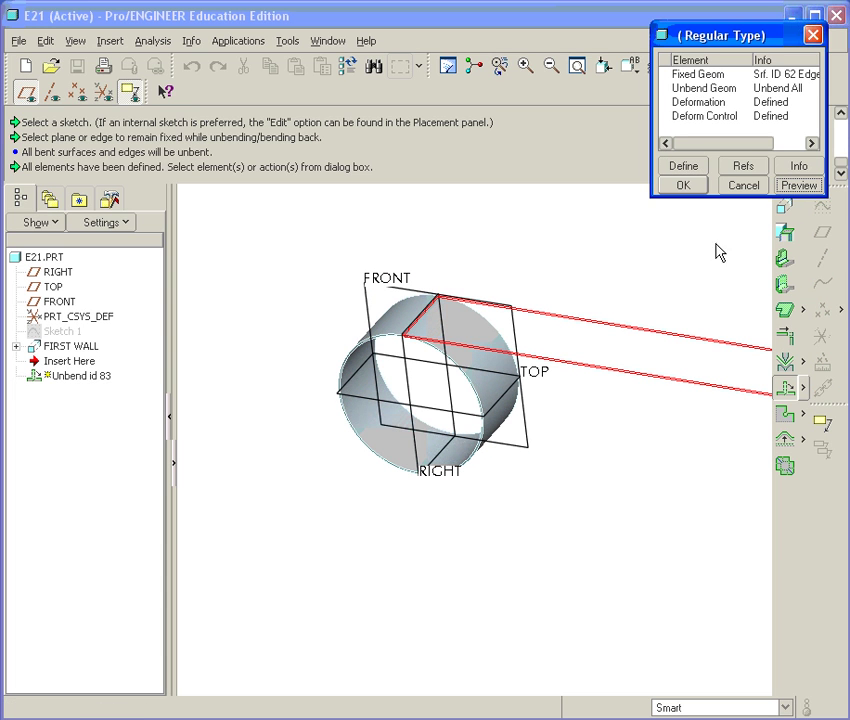
{"action": "left_click", "coordinate": [681, 186]}
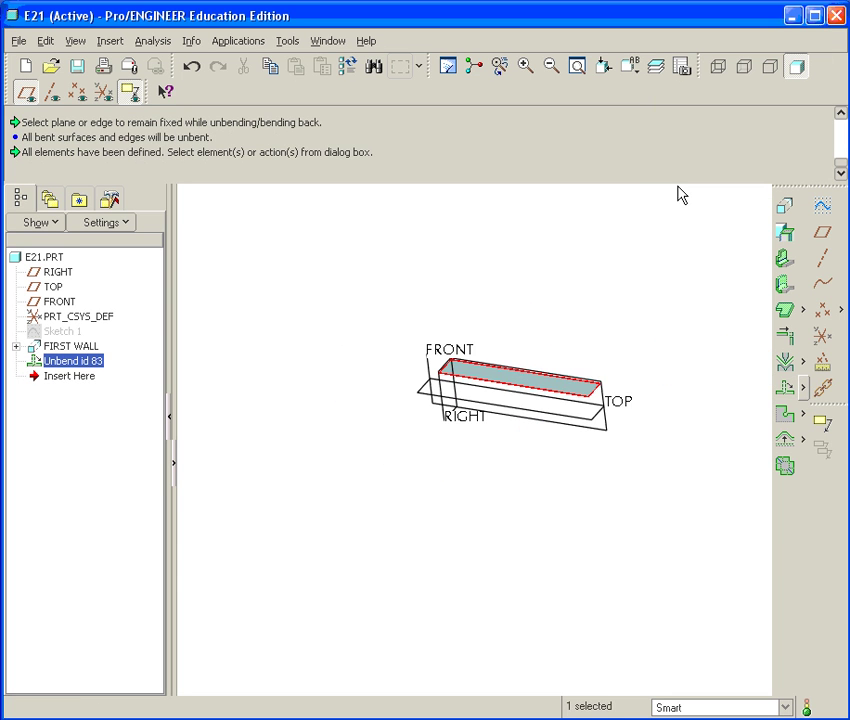
{"action": "scroll", "coordinate": [541, 406], "scroll_direction": "down", "scroll_amount": 6}
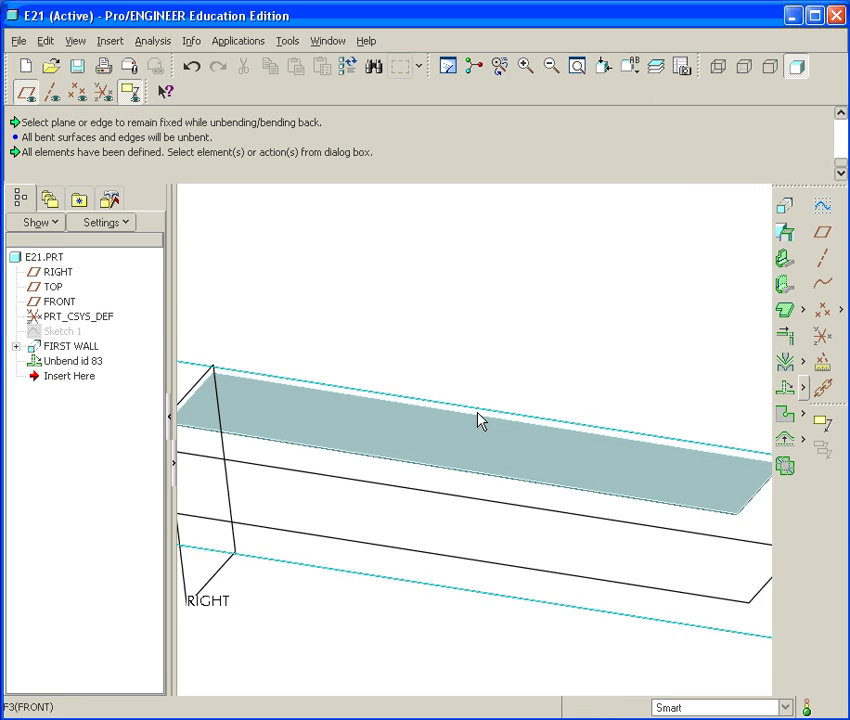
{"action": "scroll", "coordinate": [475, 430], "scroll_direction": "down", "scroll_amount": 2}
{"action": "scroll", "coordinate": [459, 406], "scroll_direction": "up", "scroll_amount": 4}
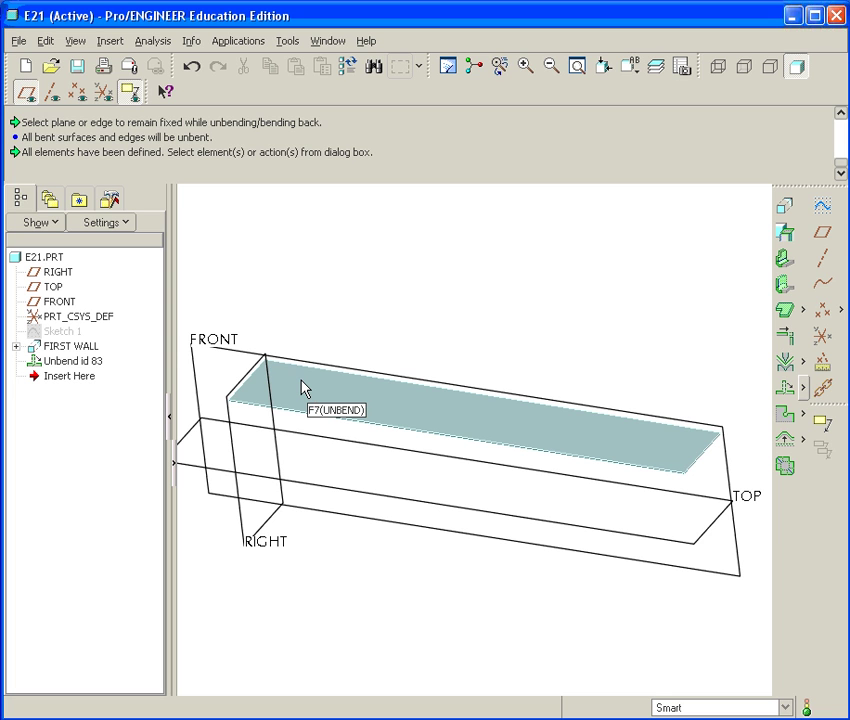
{"action": "scroll", "coordinate": [381, 404], "scroll_direction": "up", "scroll_amount": 2}
{"action": "scroll", "coordinate": [311, 405], "scroll_direction": "down", "scroll_amount": 4}
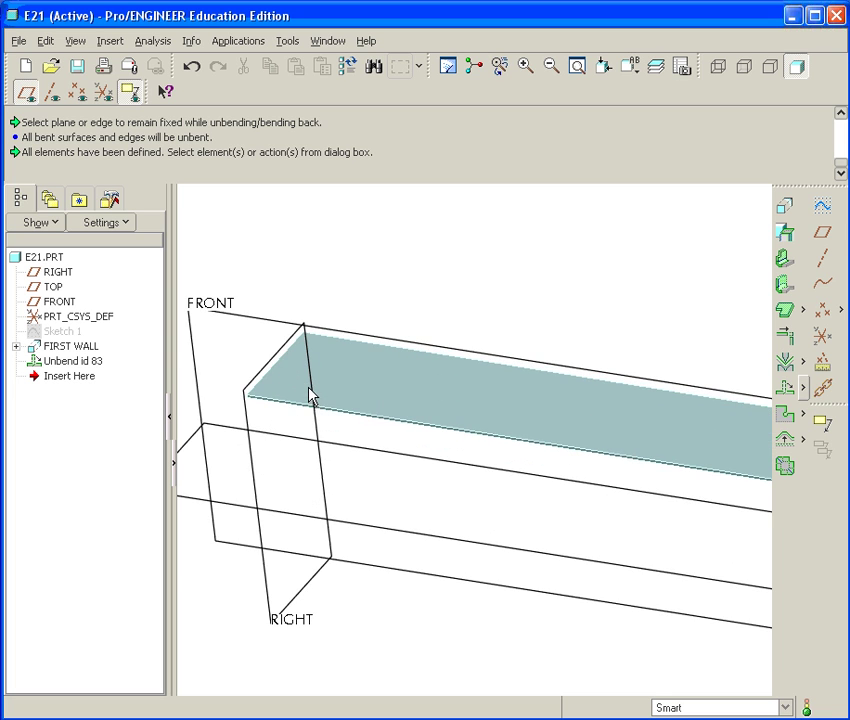
{"action": "scroll", "coordinate": [310, 396], "scroll_direction": "down", "scroll_amount": 1}
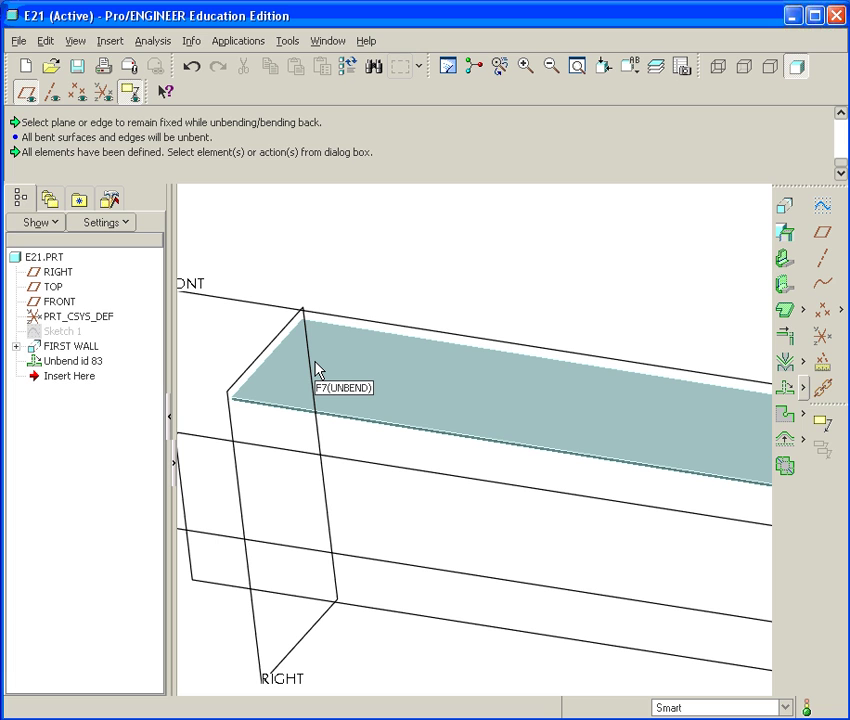
{"action": "scroll", "coordinate": [400, 392], "scroll_direction": "up", "scroll_amount": 3}
{"action": "scroll", "coordinate": [378, 365], "scroll_direction": "down", "scroll_amount": 4}
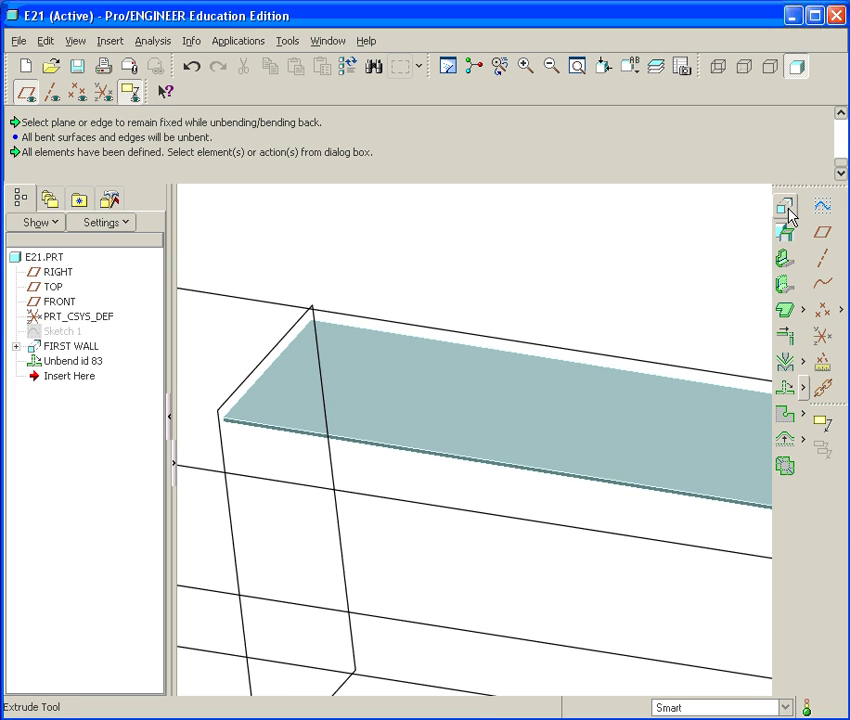
Place Sketch 2 on the flattened sheet's top surface
{"action": "left_click", "coordinate": [822, 207]}
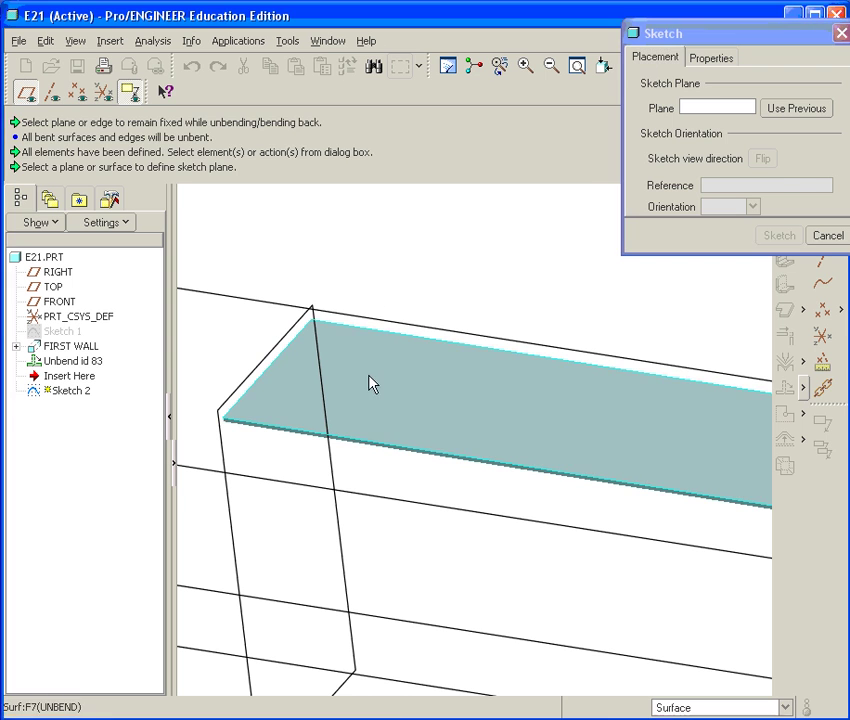
{"action": "left_click", "coordinate": [370, 381]}
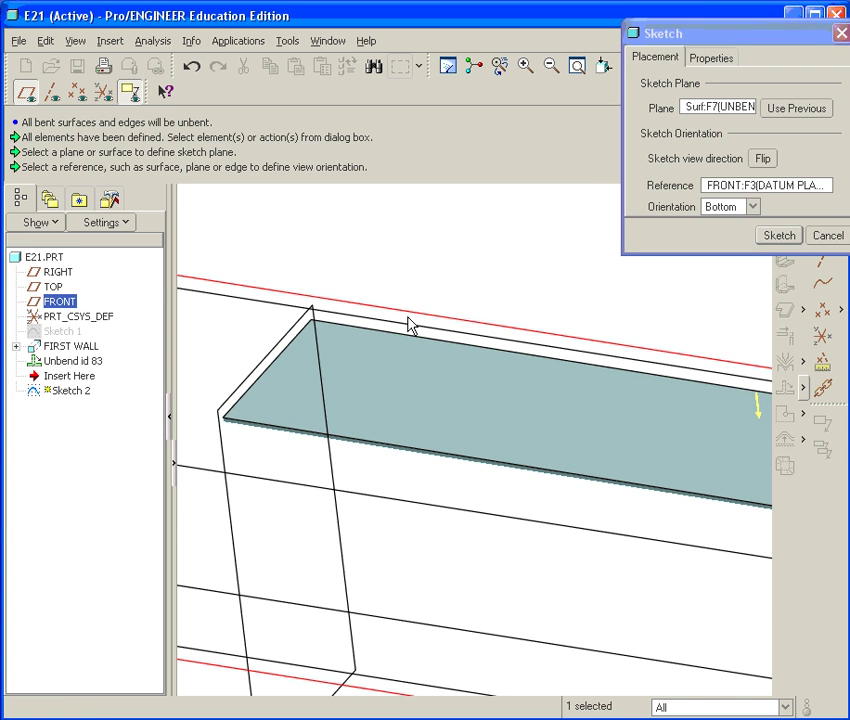
{"action": "middle_click", "coordinate": [409, 320]}
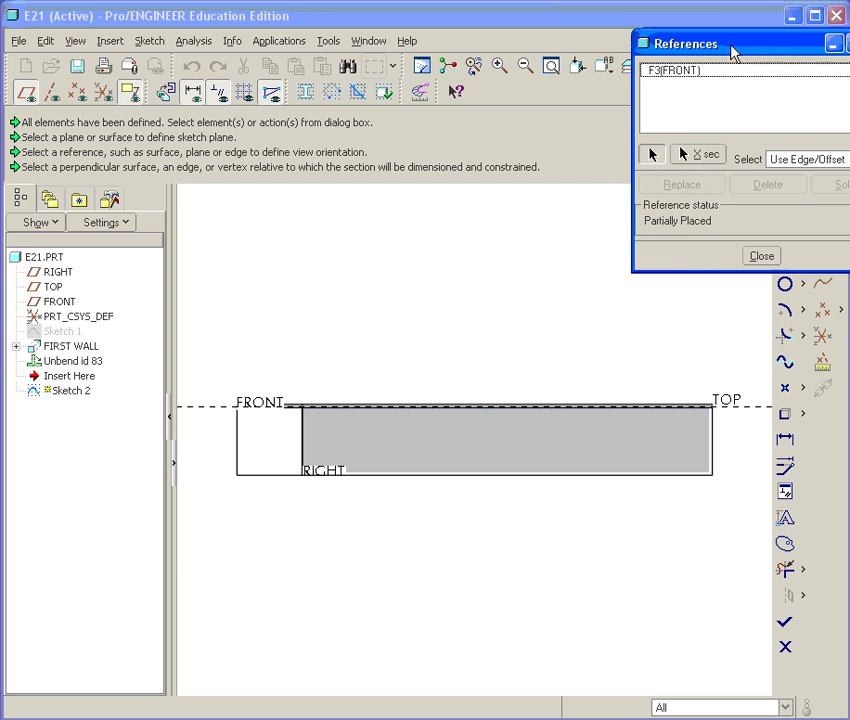
{"action": "left_click_drag", "start_coordinate": [731, 47], "coordinate": [674, 57]}
Add the sheet's vertical edge, bottom edge and right end as sketch references
{"action": "scroll", "coordinate": [388, 383], "scroll_direction": "up", "scroll_amount": 2}
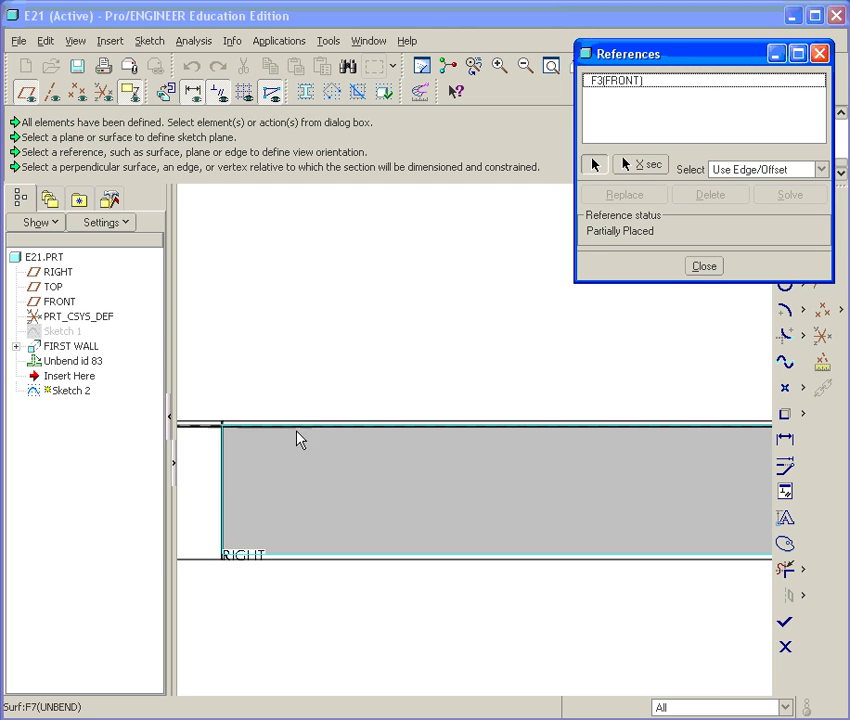
{"action": "left_click", "coordinate": [223, 501]}
{"action": "left_click", "coordinate": [290, 561]}
{"action": "scroll", "coordinate": [290, 561], "scroll_direction": "down", "scroll_amount": 4}
{"action": "left_click", "coordinate": [546, 509]}
{"action": "middle_click", "coordinate": [491, 391]}
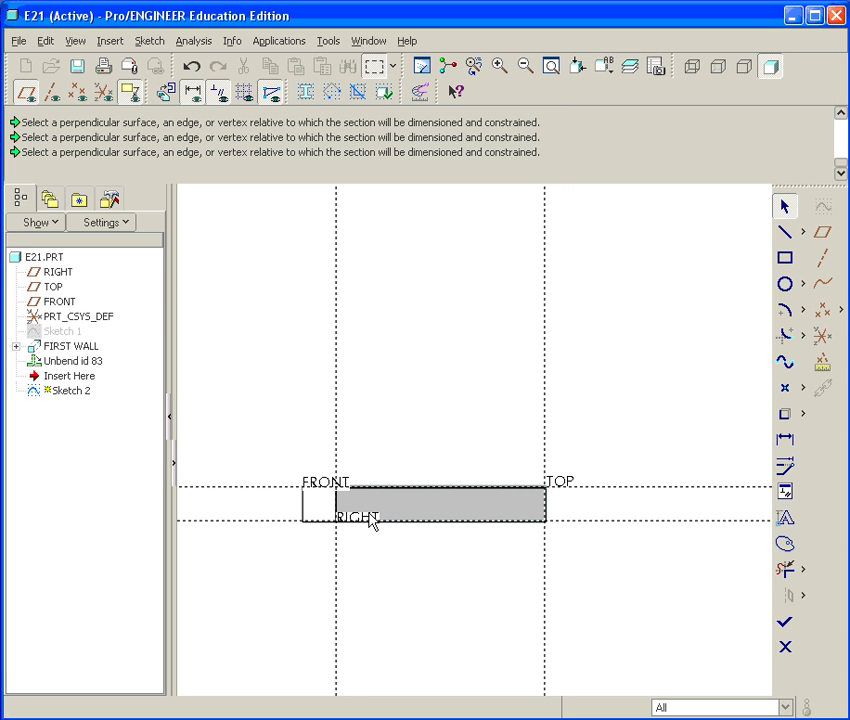
Use the Text tool to draw a vertical height line upward on the sheet, opening the Text dialog
{"action": "scroll", "coordinate": [385, 545], "scroll_direction": "up", "scroll_amount": 4}
{"action": "scroll", "coordinate": [380, 489], "scroll_direction": "up", "scroll_amount": 1}
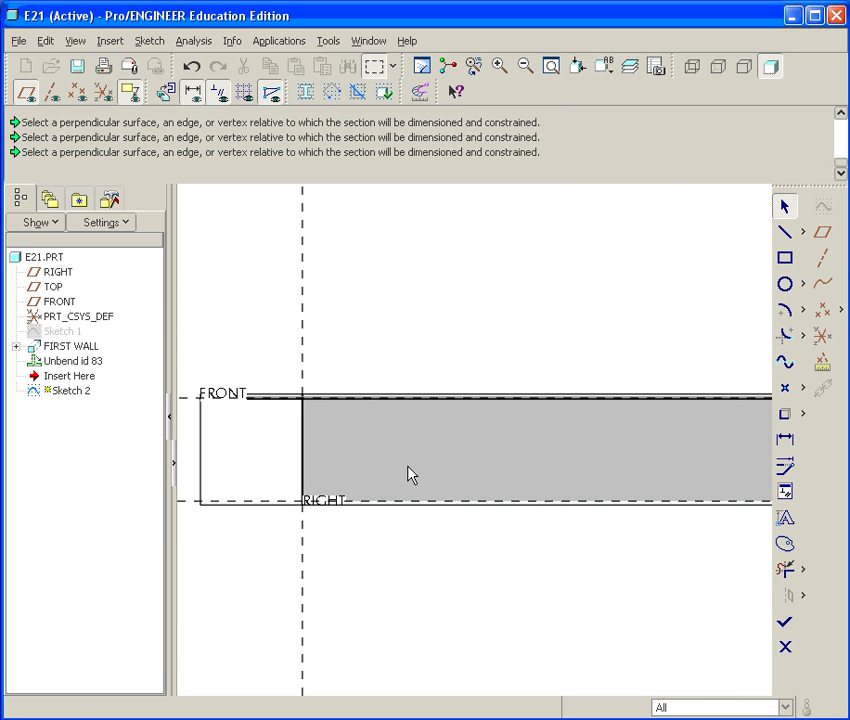
{"action": "left_click", "coordinate": [786, 520]}
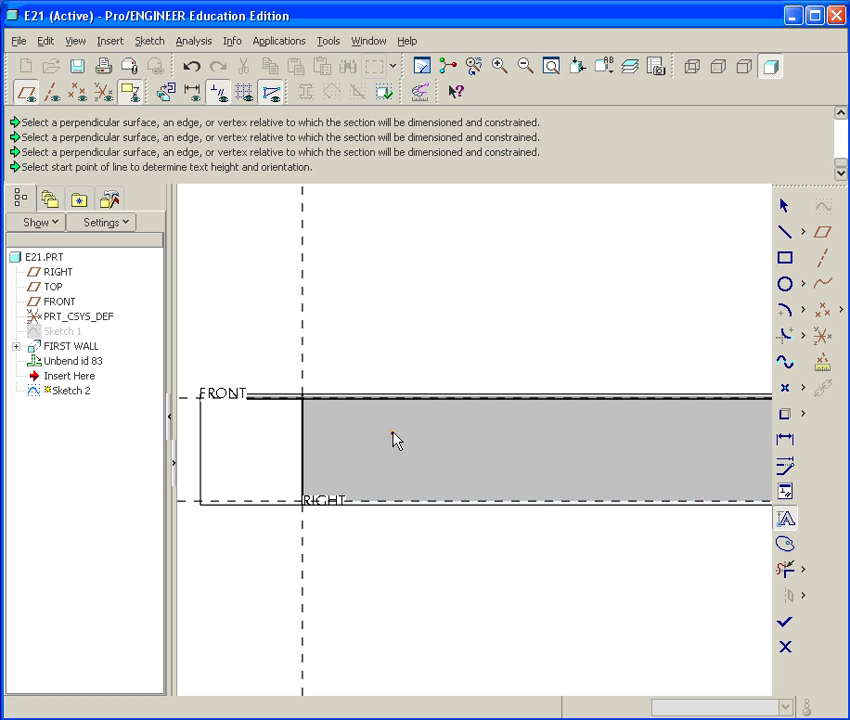
{"action": "scroll", "coordinate": [386, 474], "scroll_direction": "down", "scroll_amount": 3}
{"action": "scroll", "coordinate": [488, 474], "scroll_direction": "up", "scroll_amount": 2}
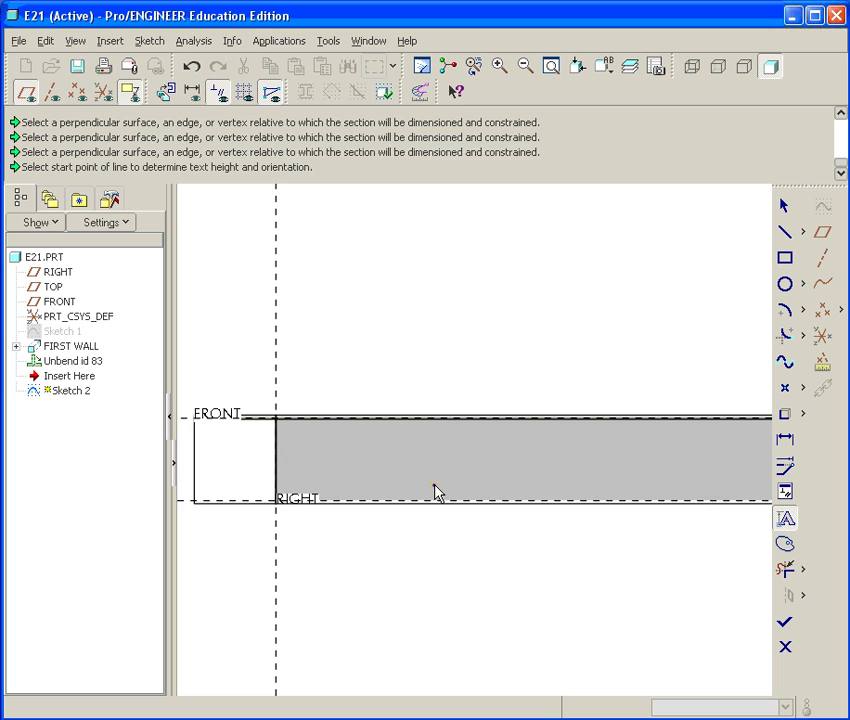
{"action": "left_click", "coordinate": [434, 486]}
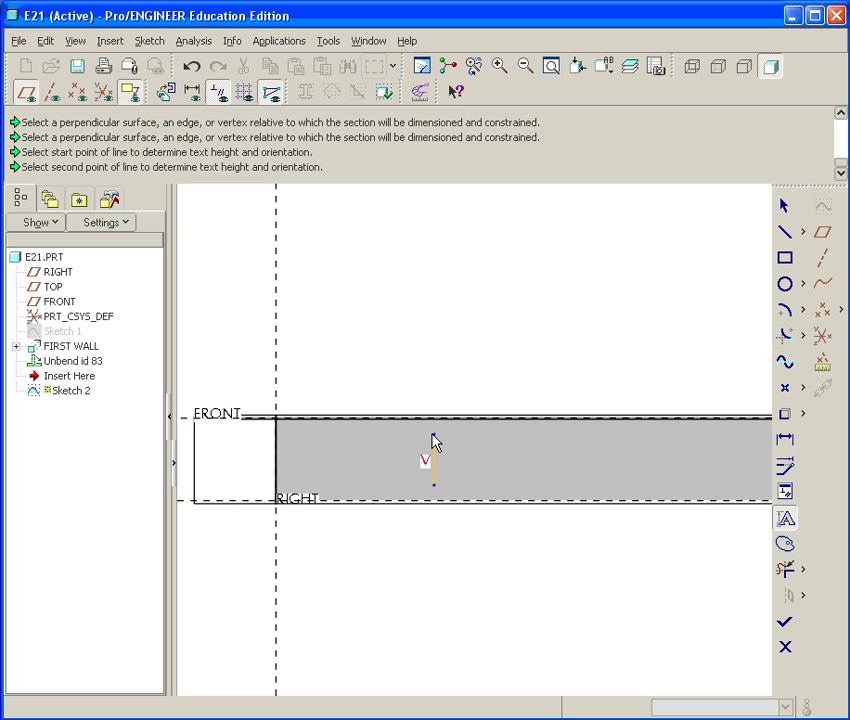
{"action": "left_click", "coordinate": [433, 436]}
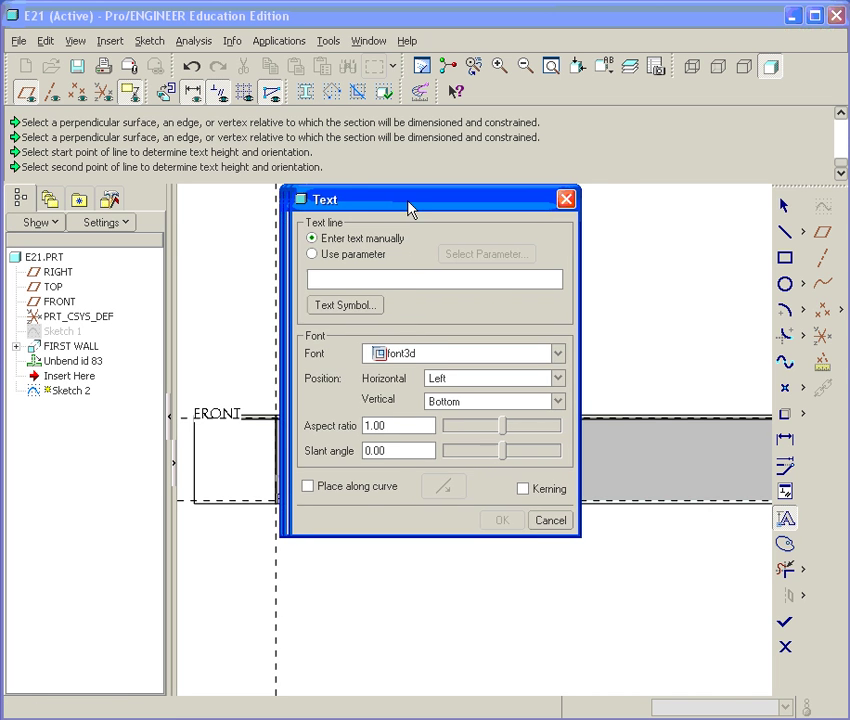
Enter ELGIN in the Text dialog, place it across the flat sheet, and view it in 3-D
{"action": "left_click_drag", "start_coordinate": [408, 208], "coordinate": [721, 270]}
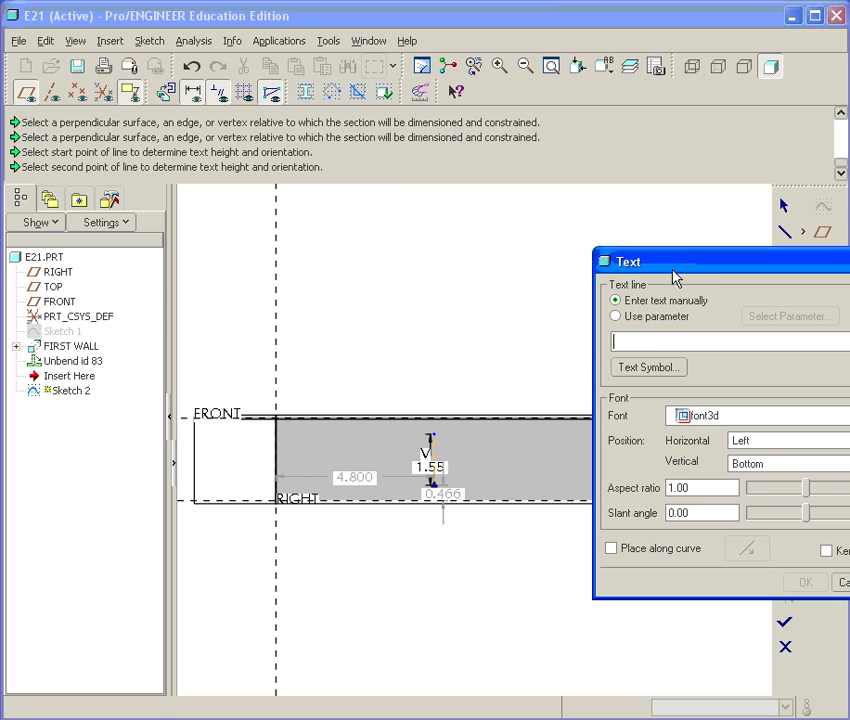
{"action": "left_click_drag", "start_coordinate": [677, 269], "coordinate": [623, 250]}
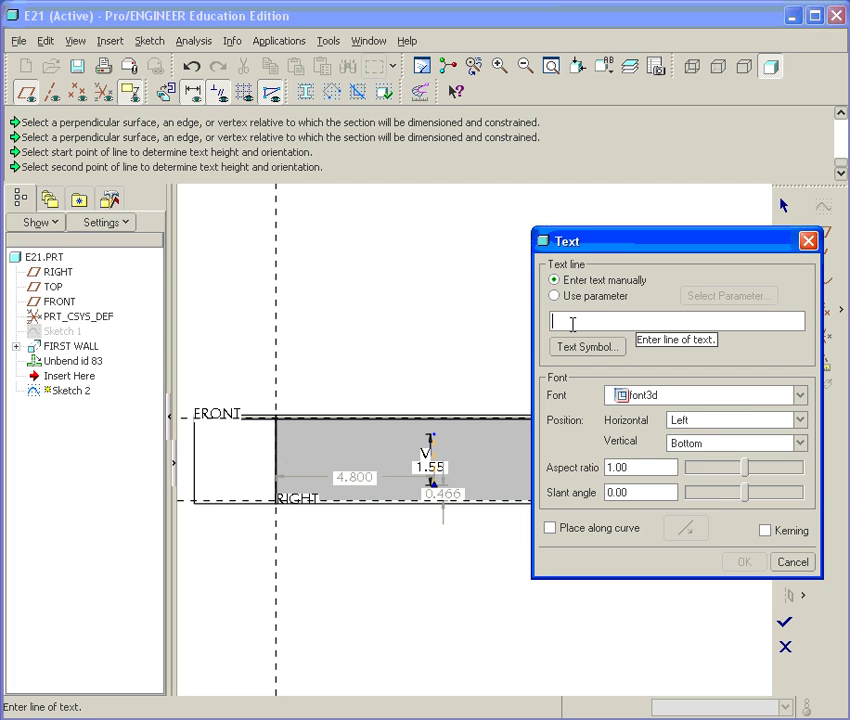
{"action": "type", "text": "ELGIN"}
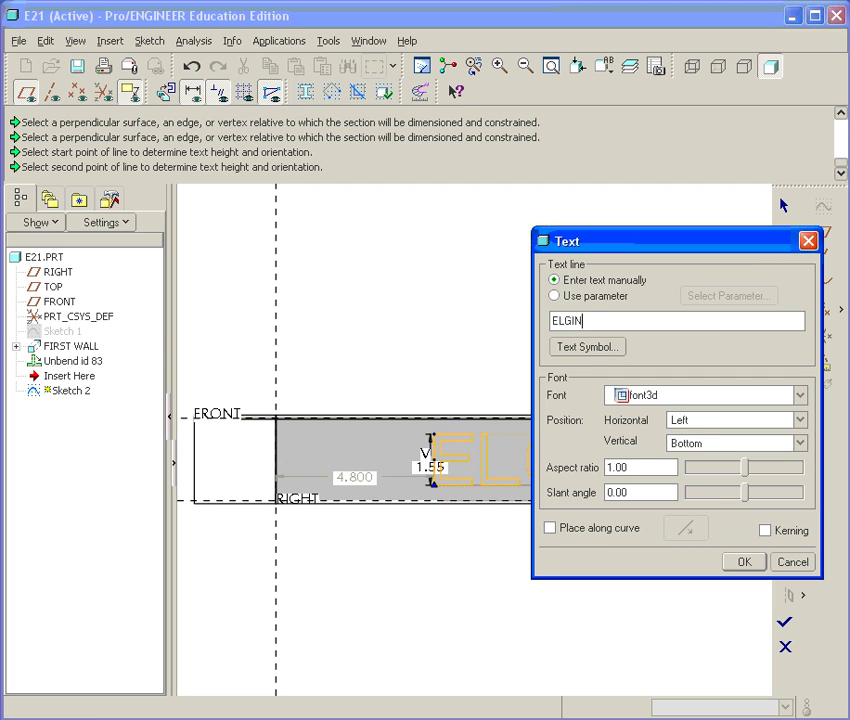
{"action": "left_click_drag", "start_coordinate": [622, 243], "coordinate": [614, 548]}
{"action": "scroll", "coordinate": [545, 465], "scroll_direction": "up", "scroll_amount": 2}
{"action": "scroll", "coordinate": [552, 468], "scroll_direction": "down", "scroll_amount": 3}
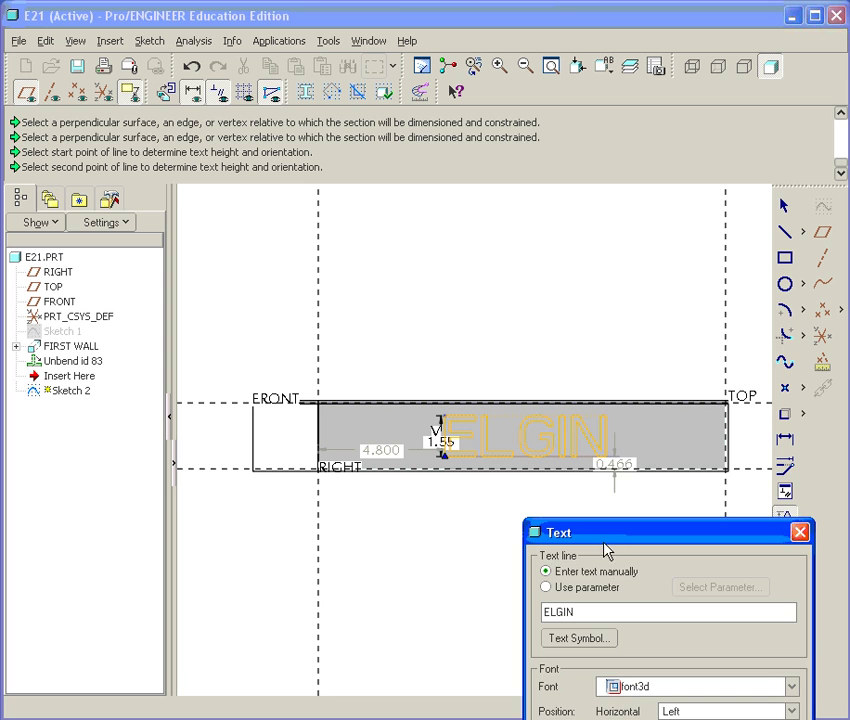
{"action": "left_click_drag", "start_coordinate": [605, 548], "coordinate": [595, 305]}
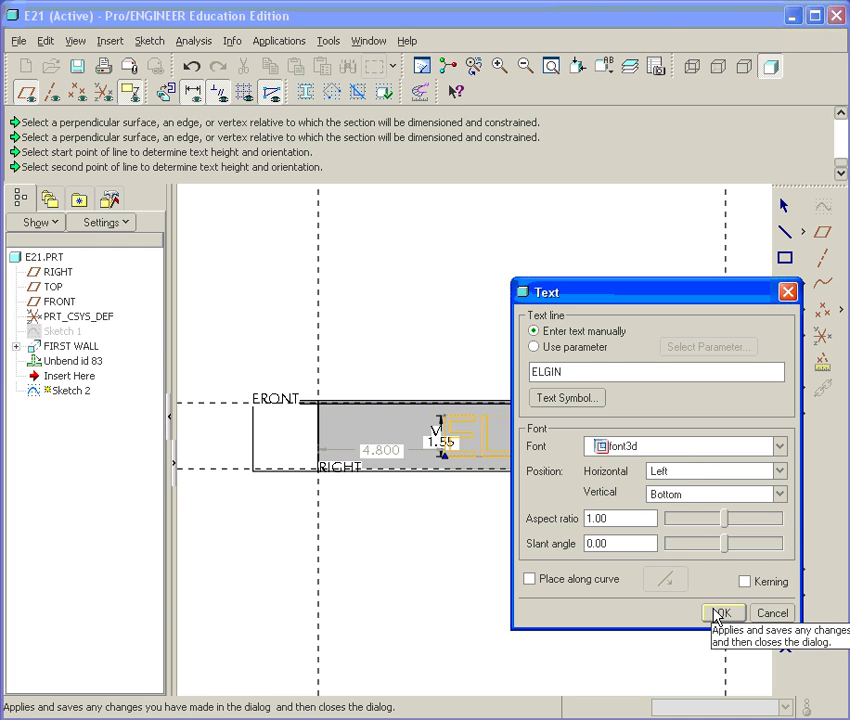
{"action": "left_click", "coordinate": [722, 614]}
{"action": "scroll", "coordinate": [596, 470], "scroll_direction": "up", "scroll_amount": 3}
{"action": "scroll", "coordinate": [566, 461], "scroll_direction": "down", "scroll_amount": 3}
{"action": "middle_click_drag", "start_coordinate": [522, 486], "coordinate": [484, 419]}
{"action": "scroll", "coordinate": [520, 465], "scroll_direction": "up", "scroll_amount": 3}
Extrude the ELGIN sketch as a flipped cut with Through All depth
{"action": "left_click", "coordinate": [785, 621]}
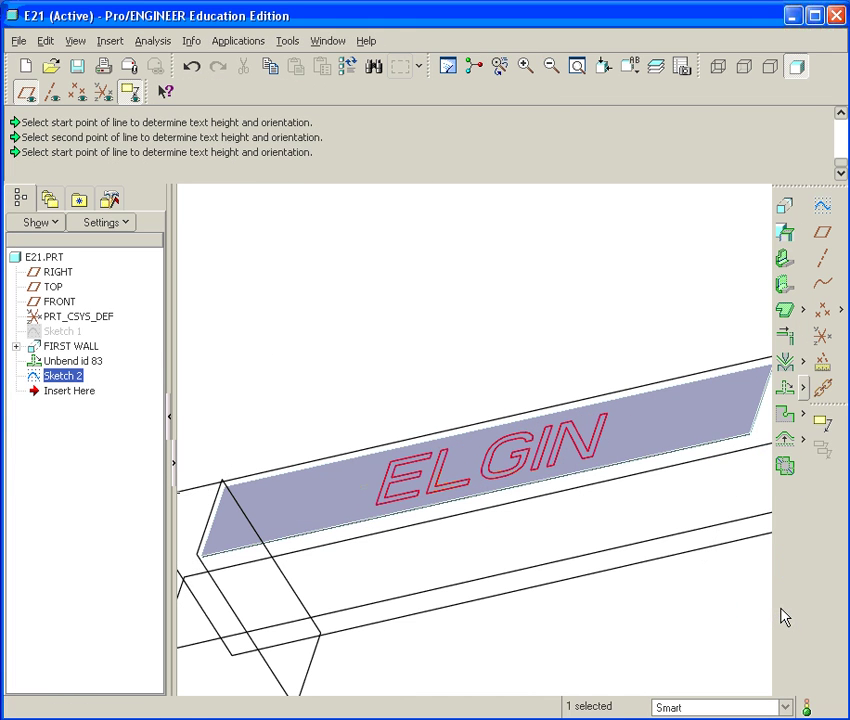
{"action": "left_click", "coordinate": [783, 232]}
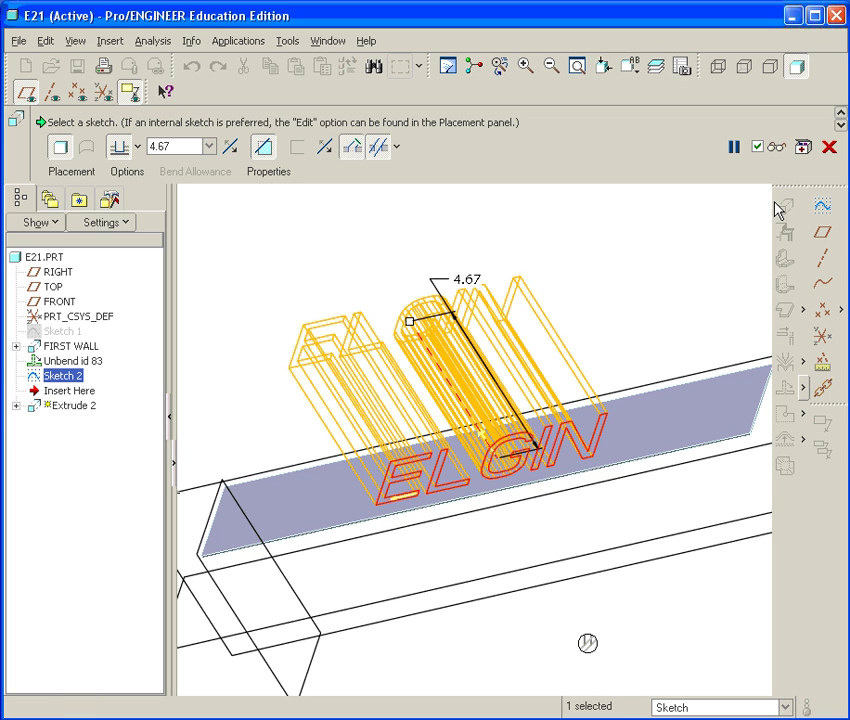
{"action": "left_click", "coordinate": [484, 437]}
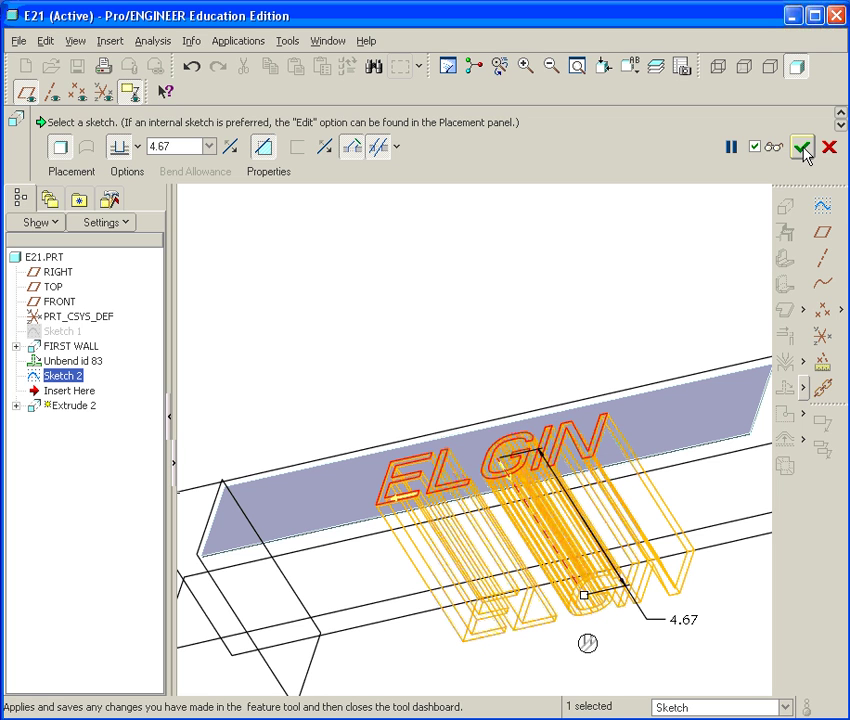
{"action": "left_click", "coordinate": [135, 148]}
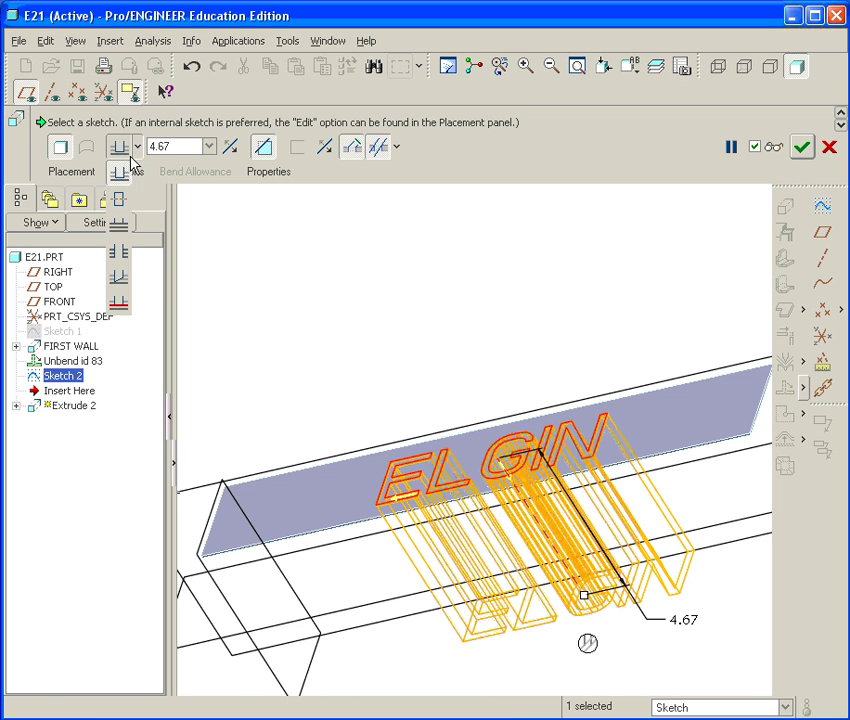
{"action": "left_click", "coordinate": [120, 254]}
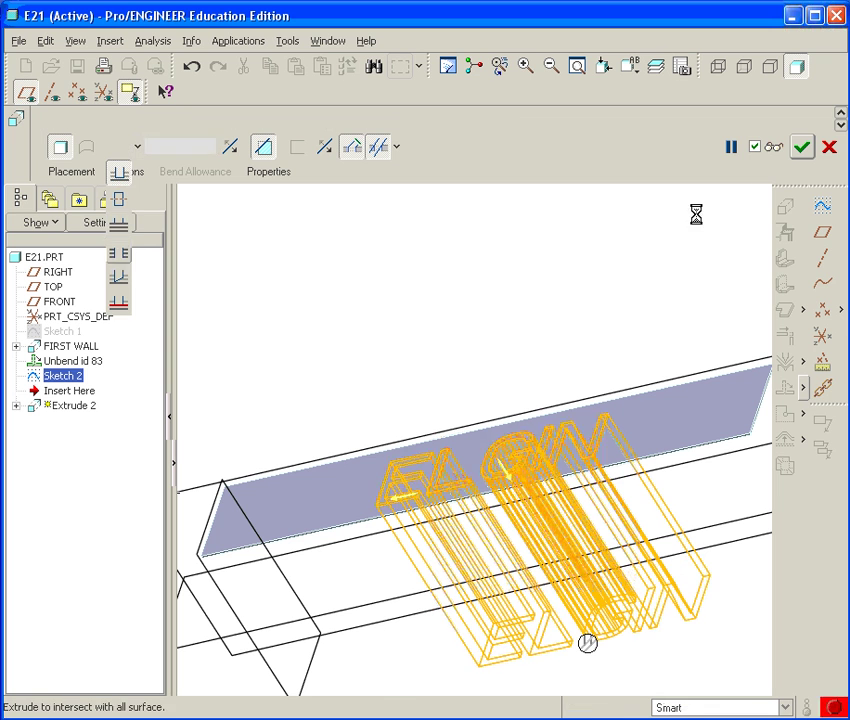
{"action": "left_click", "coordinate": [803, 148]}
{"action": "left_click", "coordinate": [553, 304]}
{"action": "scroll", "coordinate": [507, 332], "scroll_direction": "down", "scroll_amount": 4}
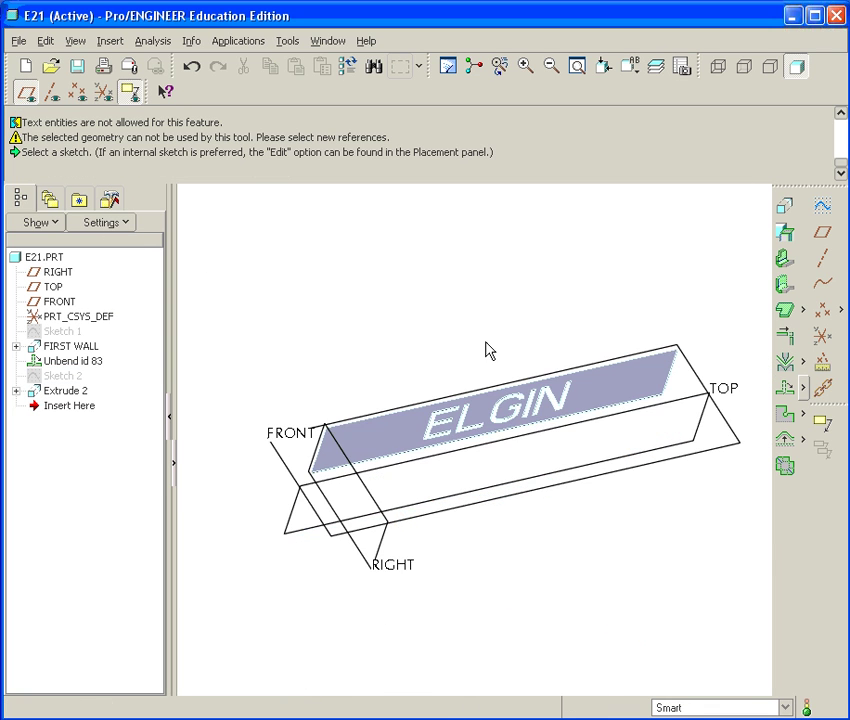
{"action": "middle_click_drag", "start_coordinate": [488, 349], "coordinate": [461, 370]}
{"action": "scroll", "coordinate": [417, 417], "scroll_direction": "up", "scroll_amount": 5}
{"action": "scroll", "coordinate": [401, 428], "scroll_direction": "down", "scroll_amount": 5}
{"action": "scroll", "coordinate": [222, 463], "scroll_direction": "up", "scroll_amount": 2}
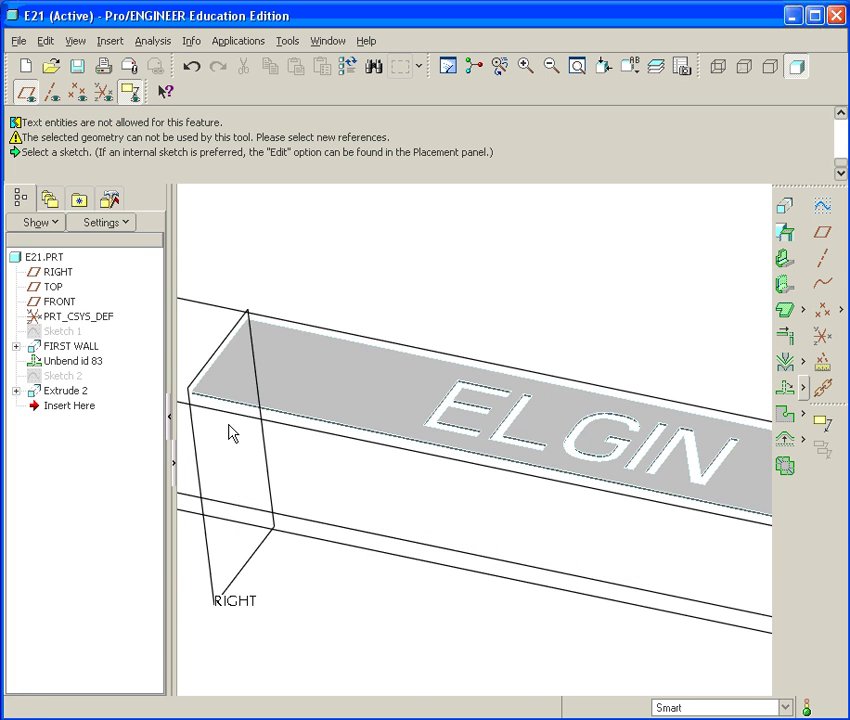
{"action": "scroll", "coordinate": [370, 453], "scroll_direction": "down", "scroll_amount": 1}
{"action": "scroll", "coordinate": [275, 414], "scroll_direction": "up", "scroll_amount": 5}
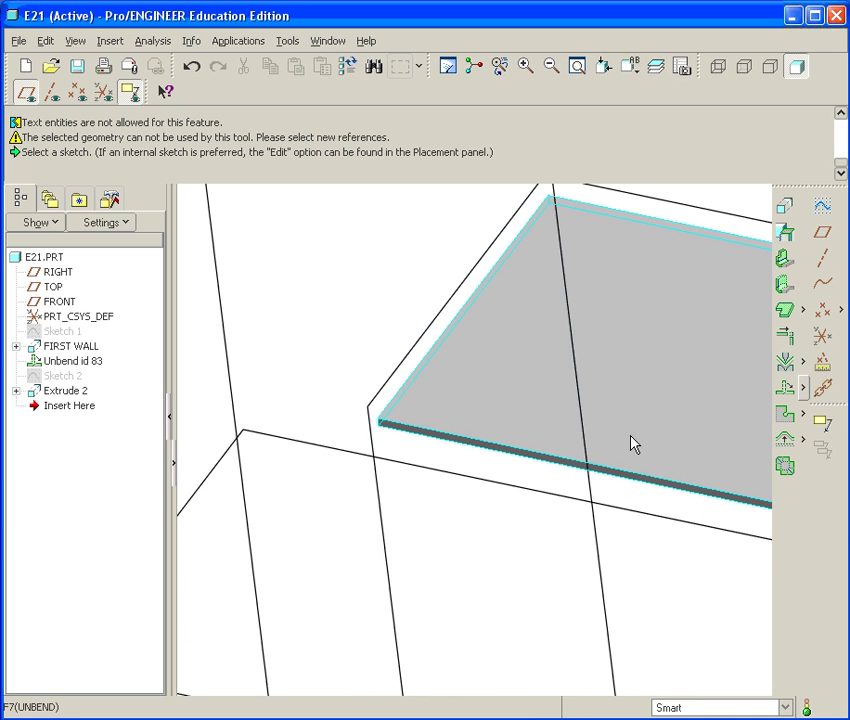
Bend Back All with the front edge as fixed geometry, and preview the ring
{"action": "left_click", "coordinate": [806, 392]}
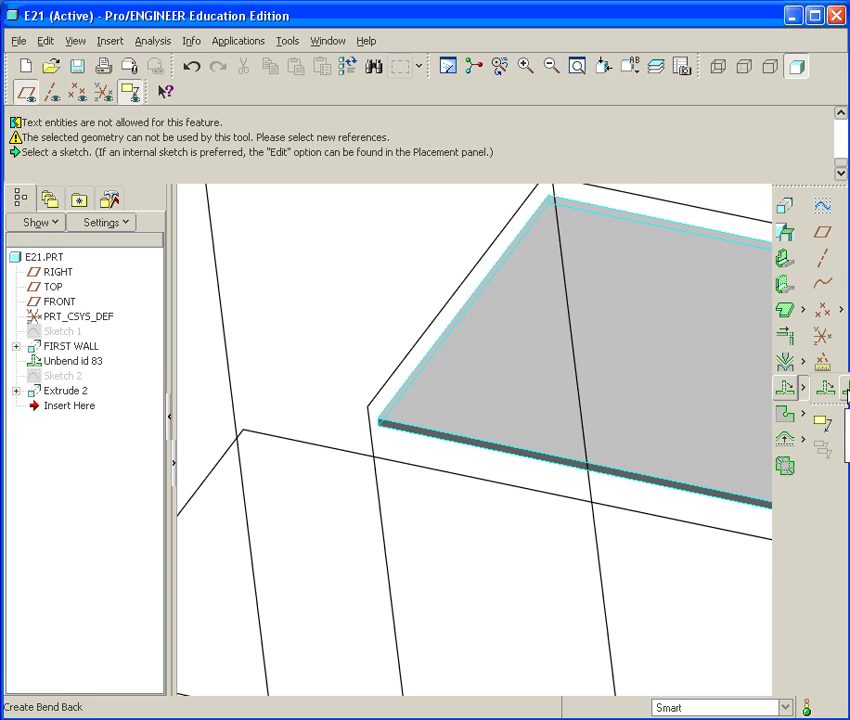
{"action": "left_click", "coordinate": [846, 395]}
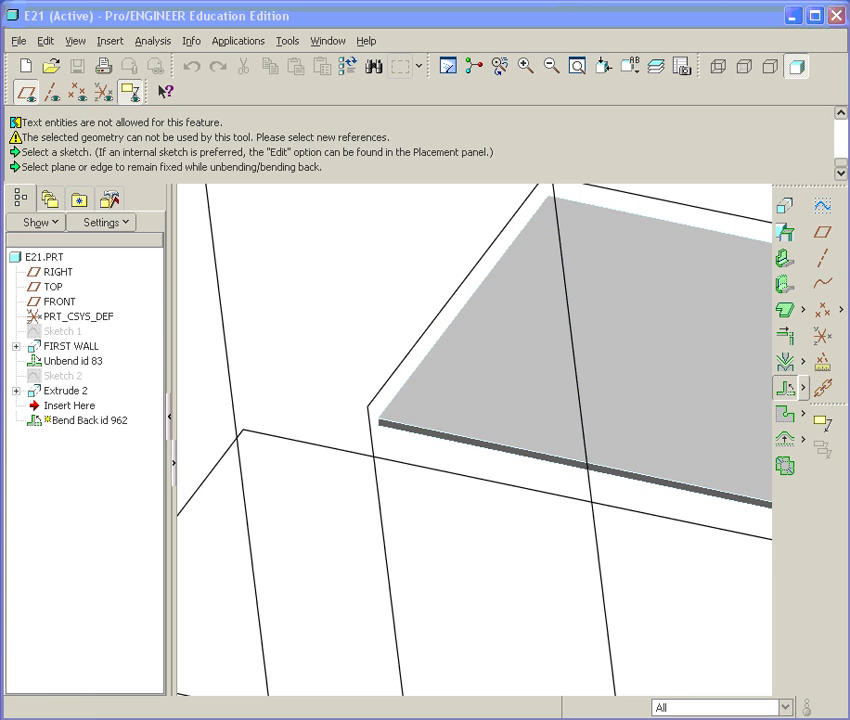
{"action": "scroll", "coordinate": [410, 416], "scroll_direction": "up", "scroll_amount": 5}
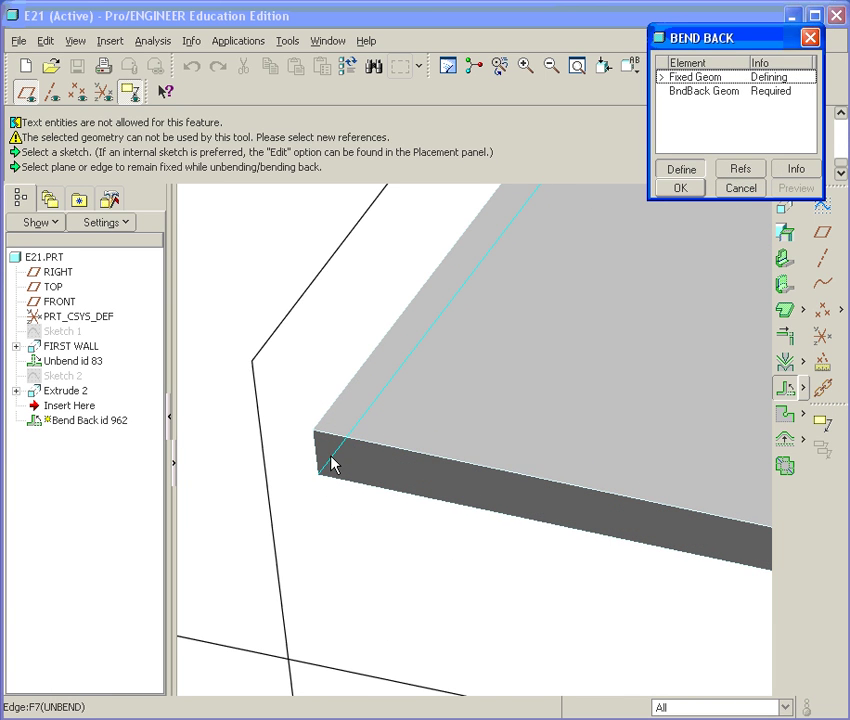
{"action": "left_click", "coordinate": [333, 463]}
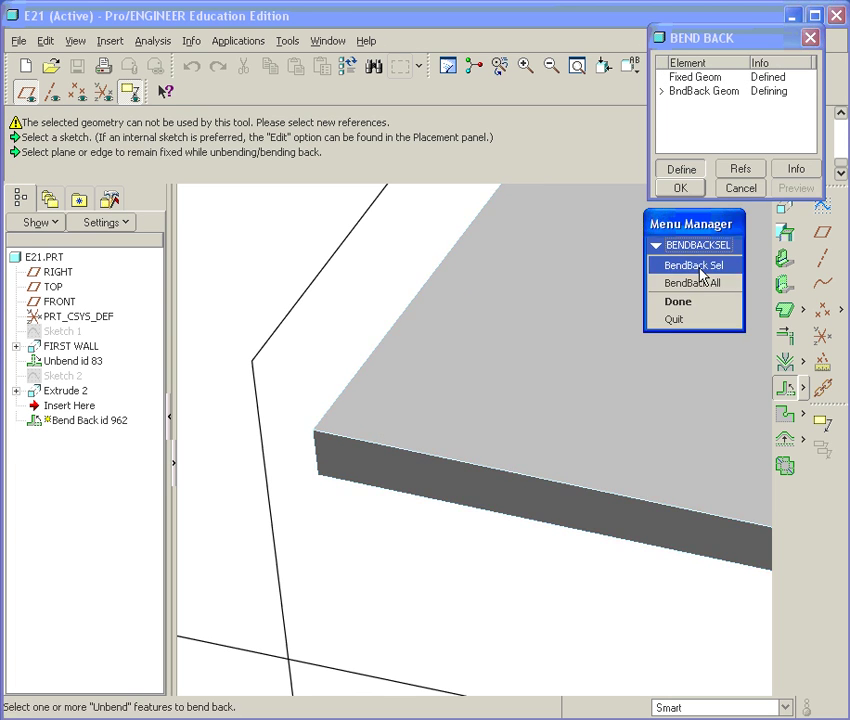
{"action": "left_click", "coordinate": [693, 286]}
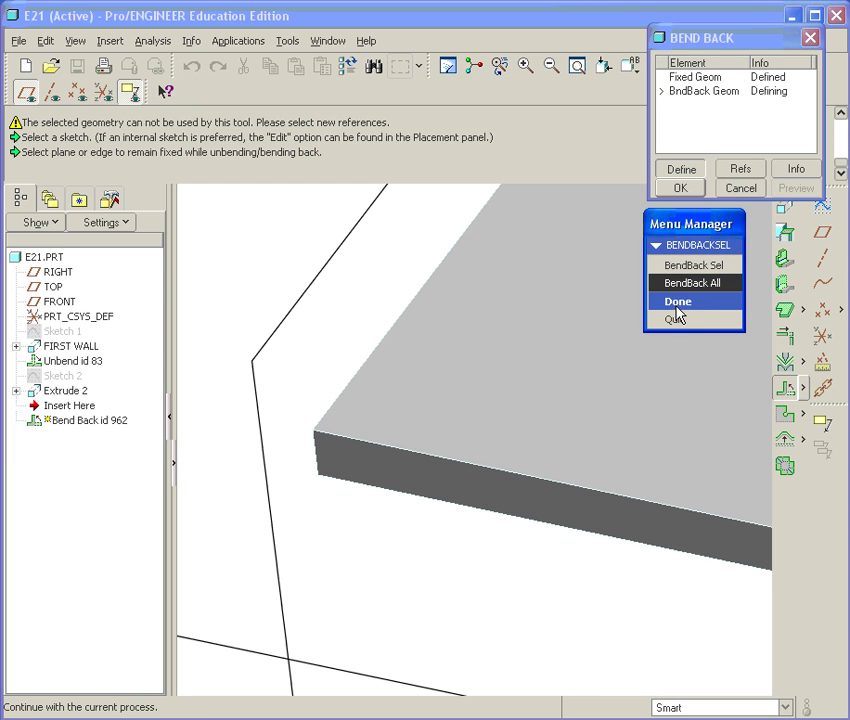
{"action": "left_click", "coordinate": [679, 303]}
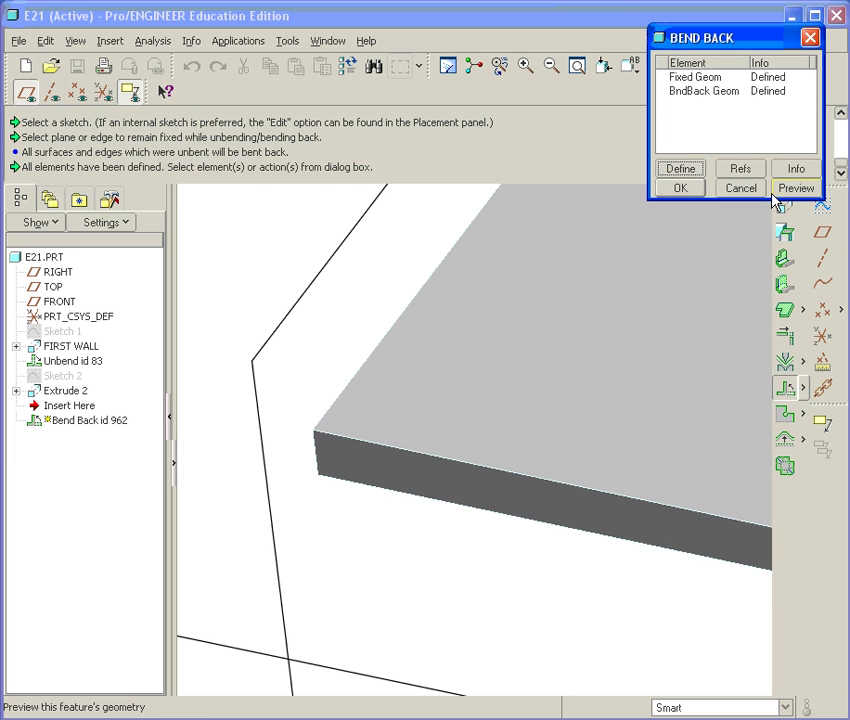
{"action": "left_click", "coordinate": [796, 188]}
{"action": "scroll", "coordinate": [493, 360], "scroll_direction": "down", "scroll_amount": 5}
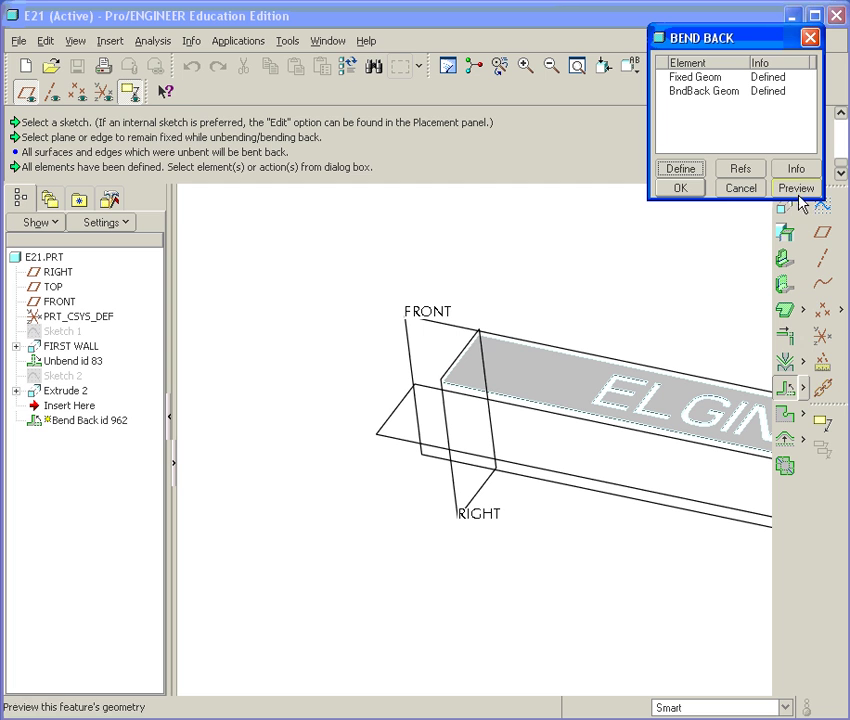
{"action": "left_click", "coordinate": [795, 189]}
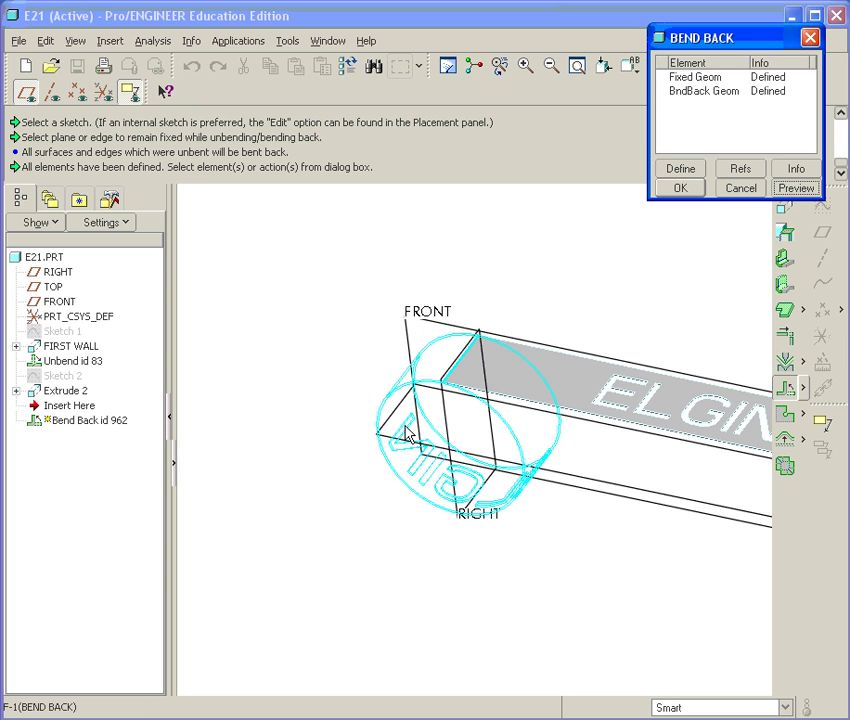
Commit the Bend Back, turn off datum plane display, and orbit to inspect the ELGIN cutout
{"action": "left_click", "coordinate": [677, 189]}
{"action": "left_click", "coordinate": [670, 200]}
{"action": "scroll", "coordinate": [431, 461], "scroll_direction": "down", "scroll_amount": 3}
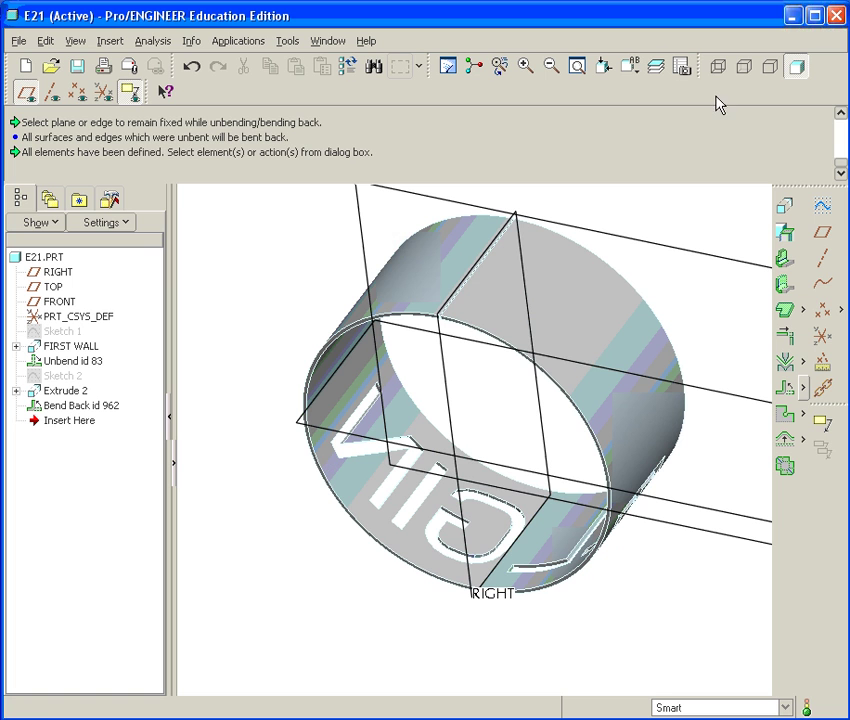
{"action": "left_click", "coordinate": [26, 92]}
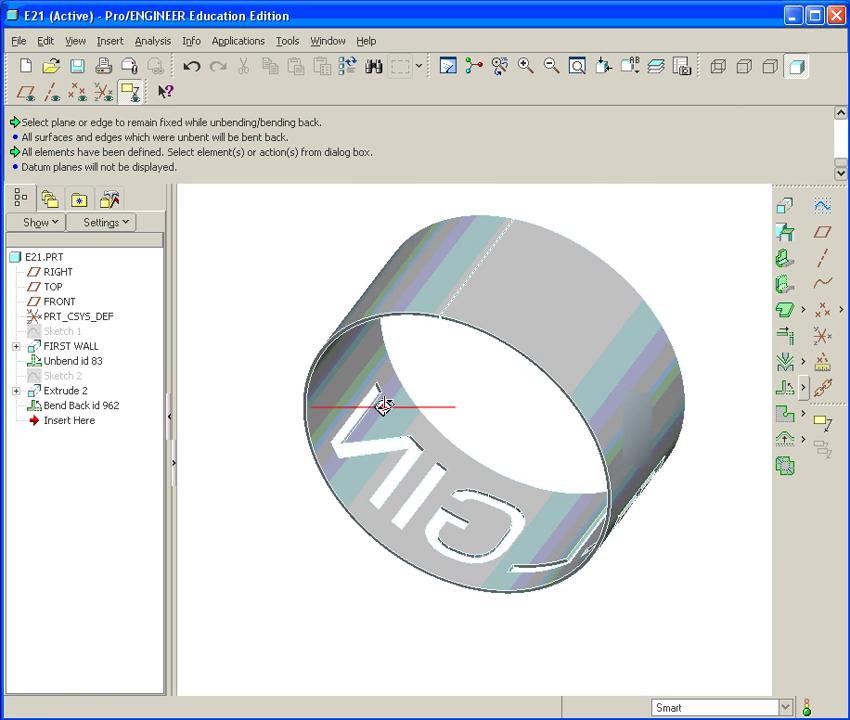
{"action": "mouse_move", "coordinate": [383, 406]}
{"action": "middle_mouse_down"}
{"action": "mouse_move", "coordinate": [393, 250]}
{"action": "mouse_move", "coordinate": [292, 298]}
{"action": "mouse_move", "coordinate": [370, 400]}
{"action": "mouse_move", "coordinate": [288, 436]}
{"action": "mouse_move", "coordinate": [366, 452]}
{"action": "mouse_move", "coordinate": [283, 474]}
{"action": "mouse_move", "coordinate": [516, 347]}
{"action": "mouse_move", "coordinate": [465, 353]}
{"action": "mouse_move", "coordinate": [480, 376]}
{"action": "mouse_move", "coordinate": [465, 383]}
{"action": "mouse_move", "coordinate": [376, 393]}
{"action": "mouse_move", "coordinate": [429, 419]}
{"action": "mouse_move", "coordinate": [440, 397]}
{"action": "mouse_move", "coordinate": [455, 400]}
{"action": "mouse_move", "coordinate": [573, 298]}
{"action": "mouse_move", "coordinate": [565, 302]}
{"action": "middle_mouse_up"}
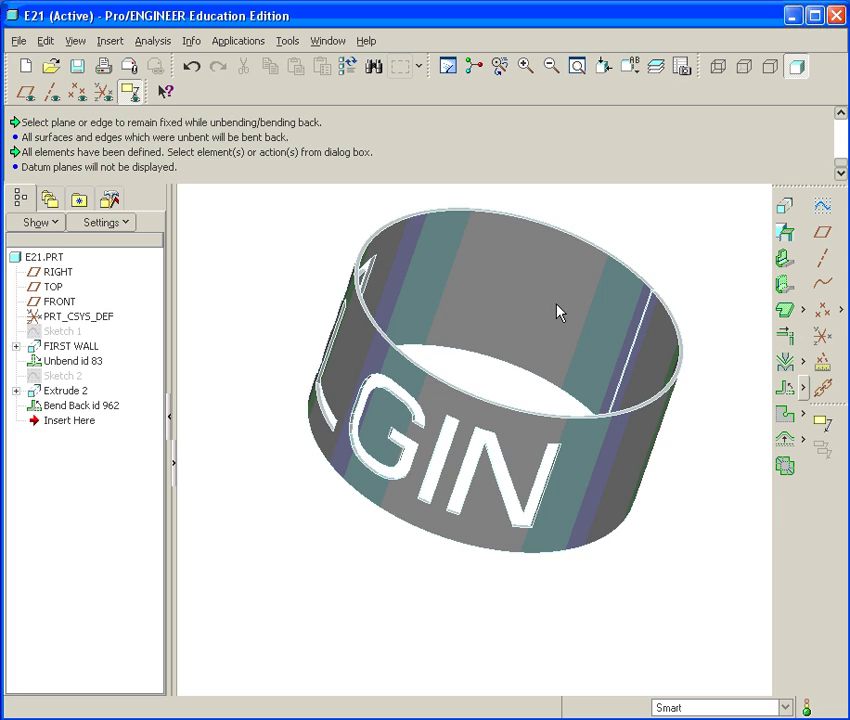